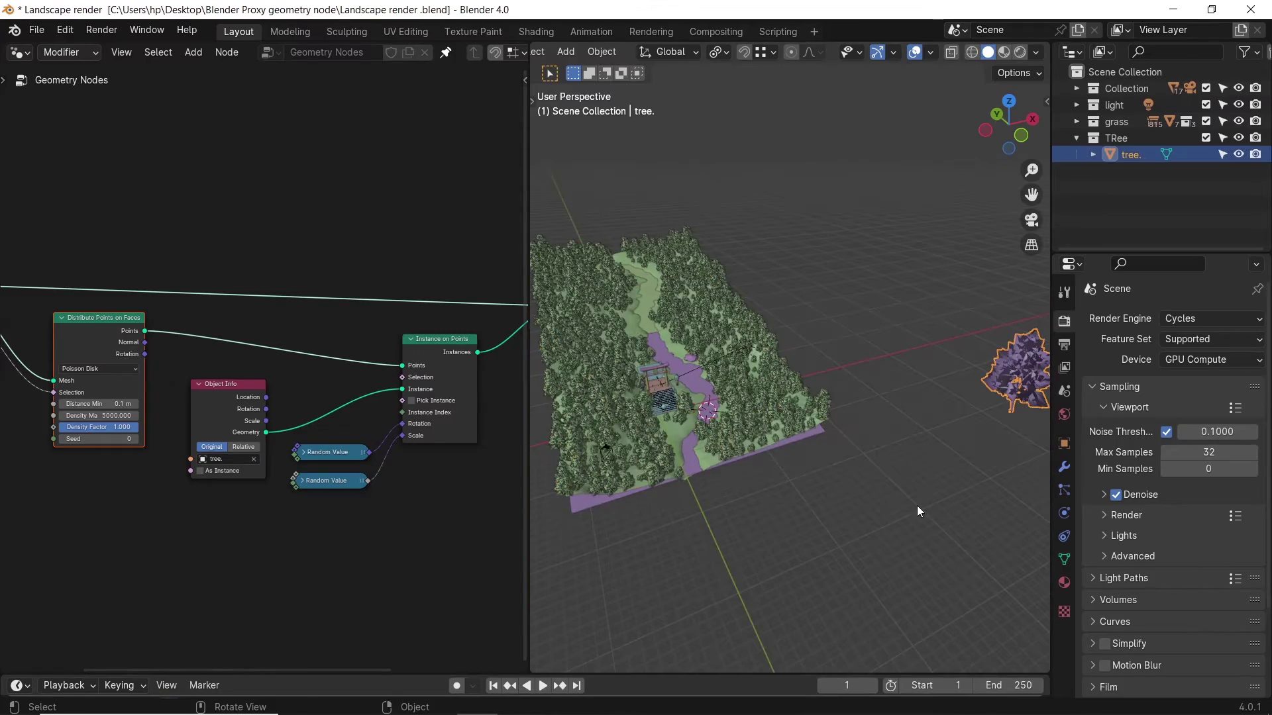
- Inspect the Random Value and Distribute Points on Faces nodes and the isolated tree object
scroll(710, 403, up, 6)
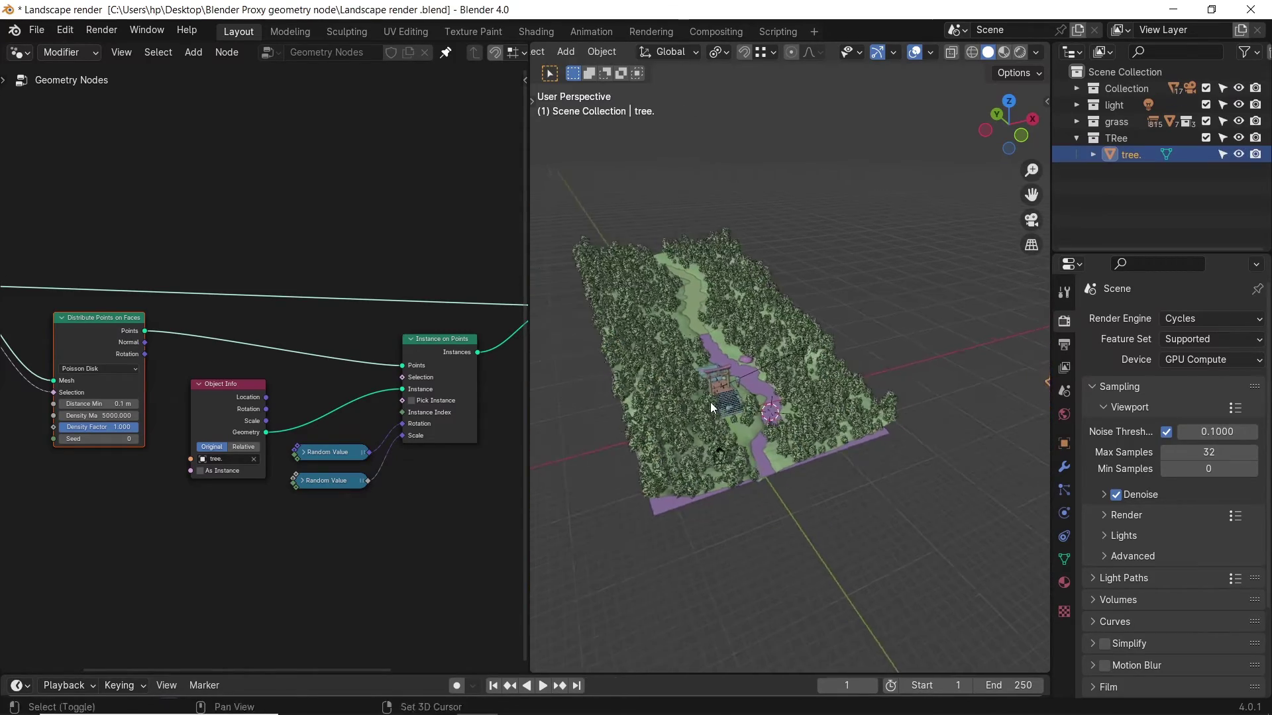
scroll(121, 483, up, 1)
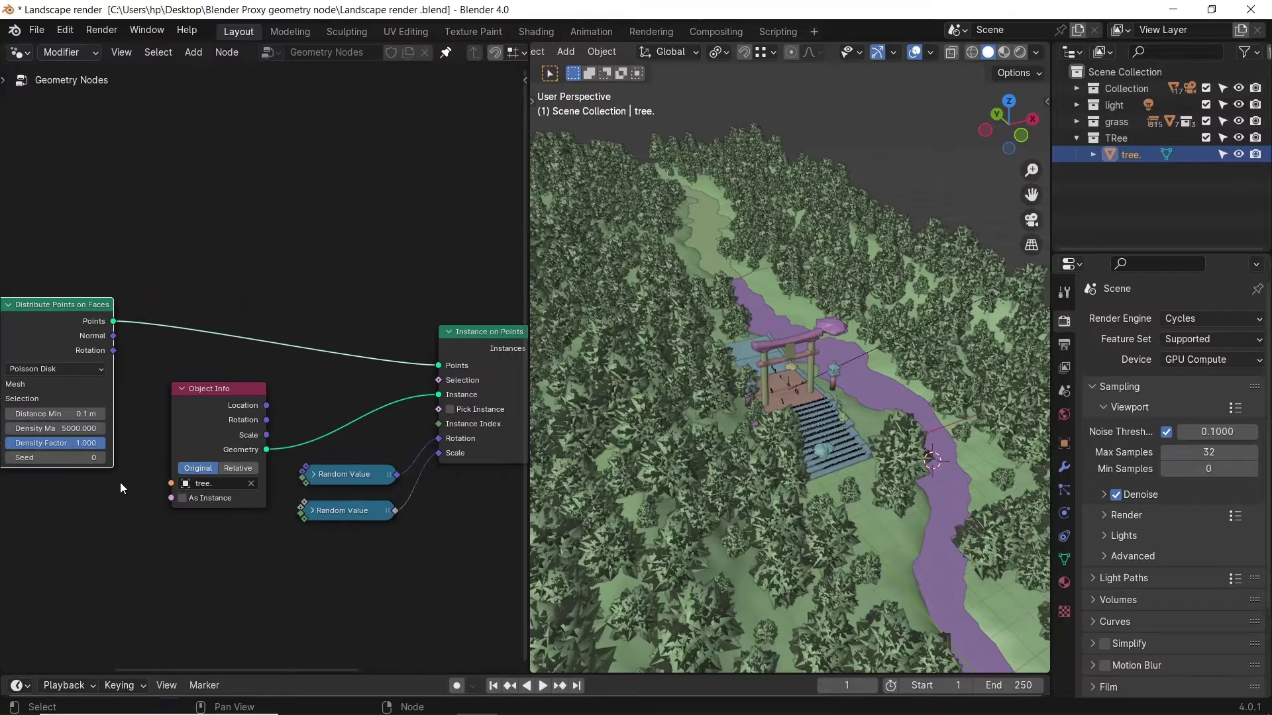
scroll(434, 424, down, 2)
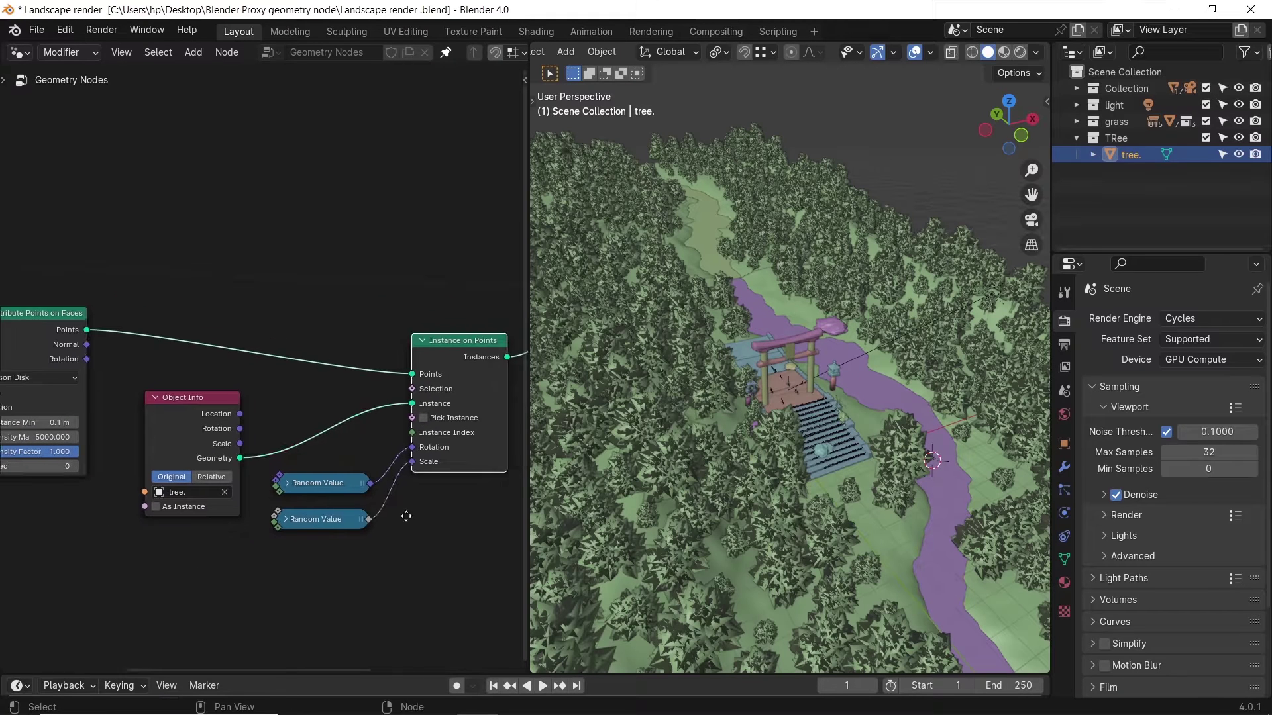
ctrl+scroll(396, 507, down, 2)
scroll(265, 384, up, 2)
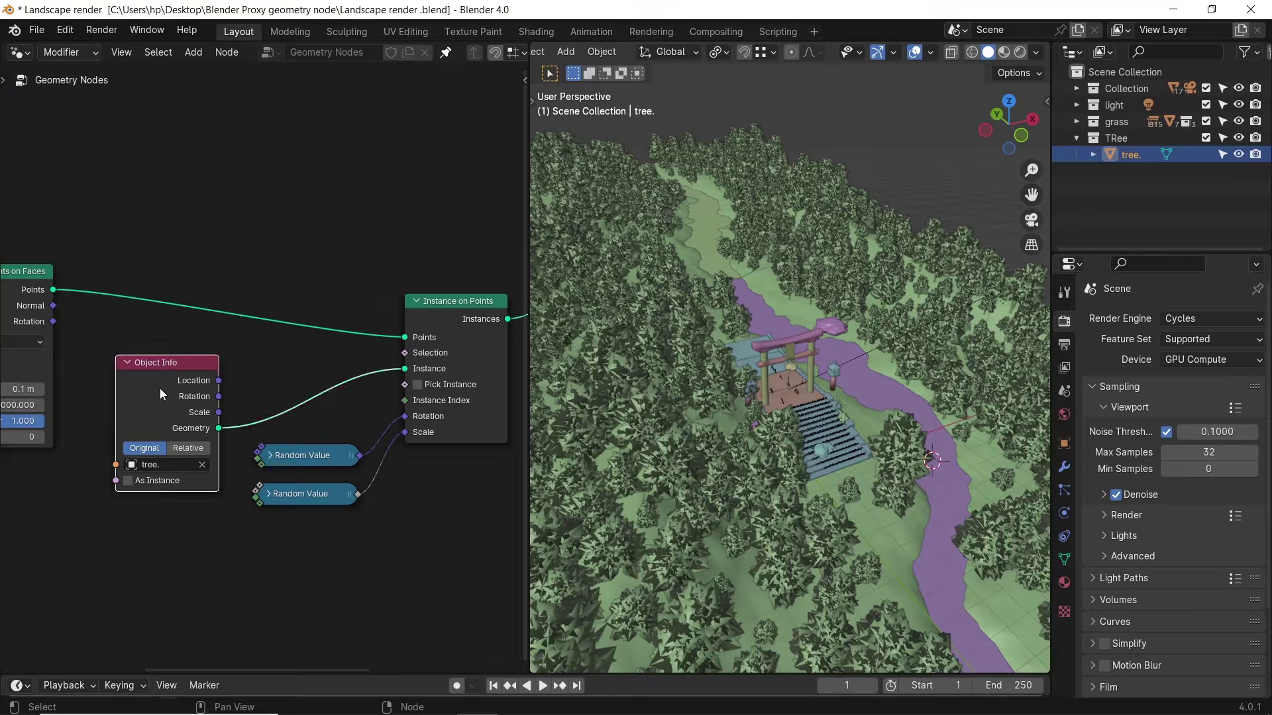
drag(318, 440, 323, 545)
middle_drag(141, 559, 232, 553)
key(KP_Divide)
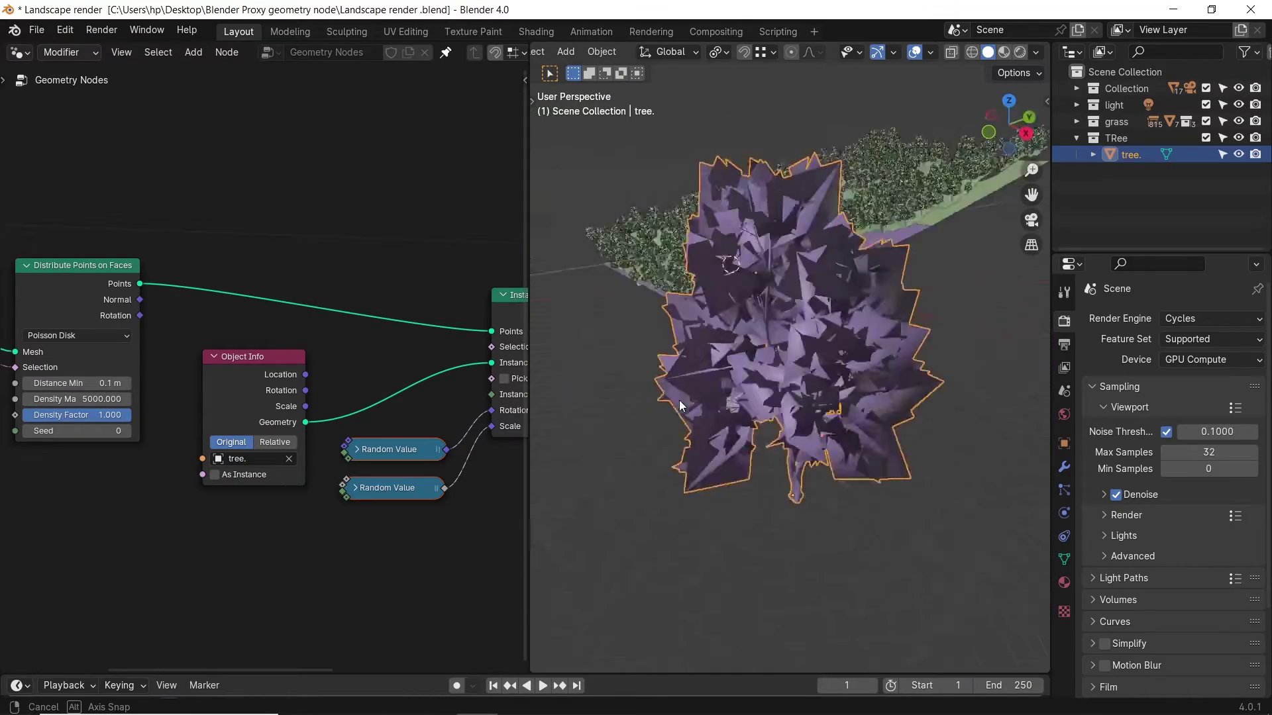
scroll(886, 403, down, 5)
key(KP_Divide)
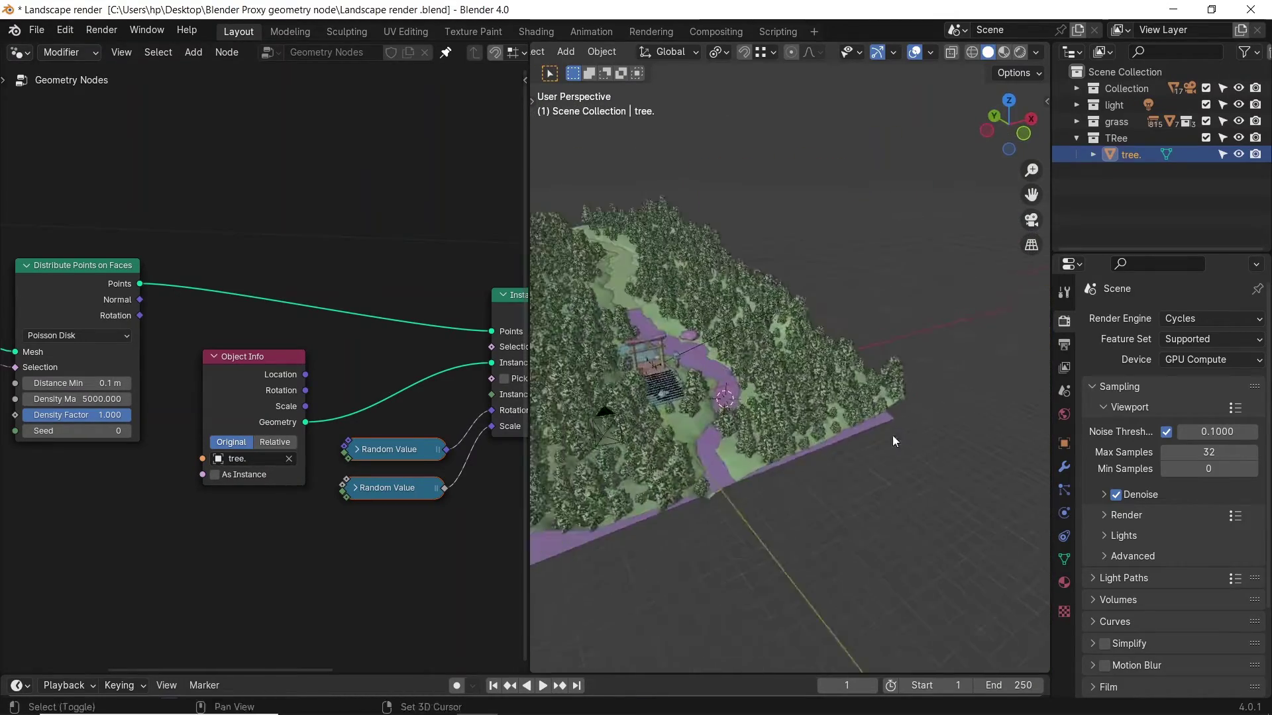
scroll(868, 410, up, 6)
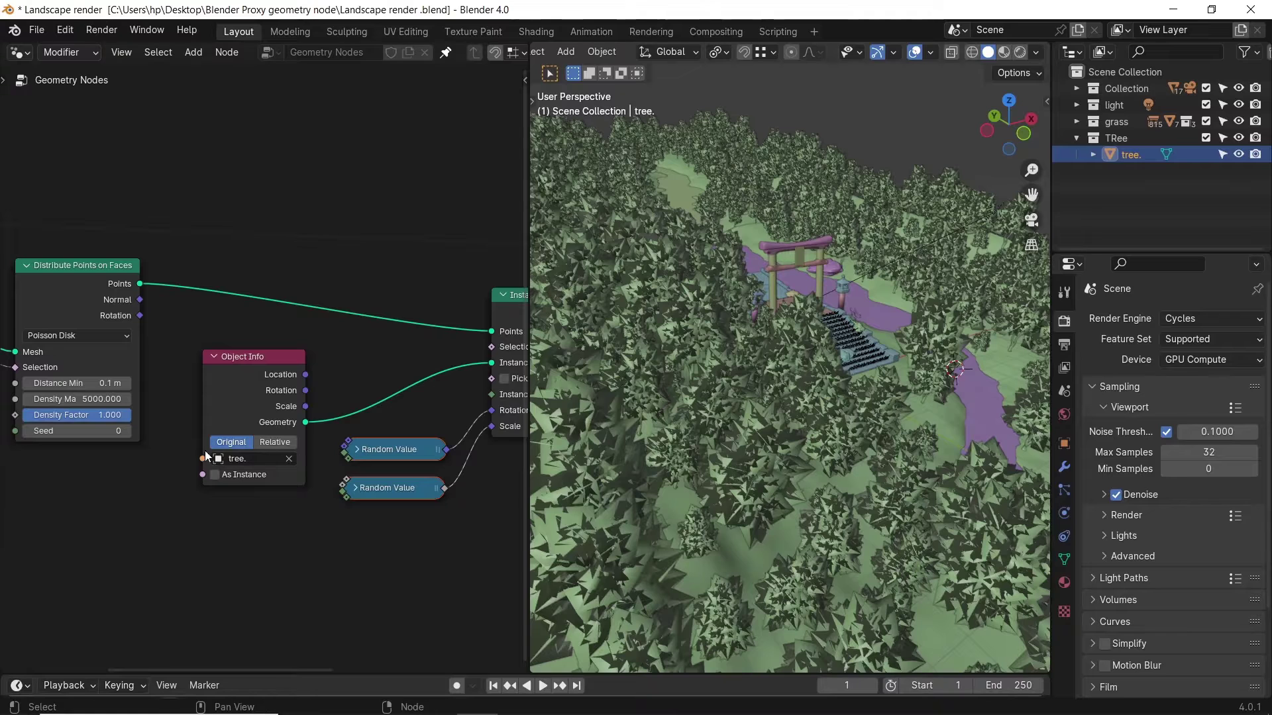
middle_drag(93, 379, 173, 387)
- Try a Distance Min of 0.01 m on the landscape, then restore it to 0.1 m
click(174, 386)
text(0.01)
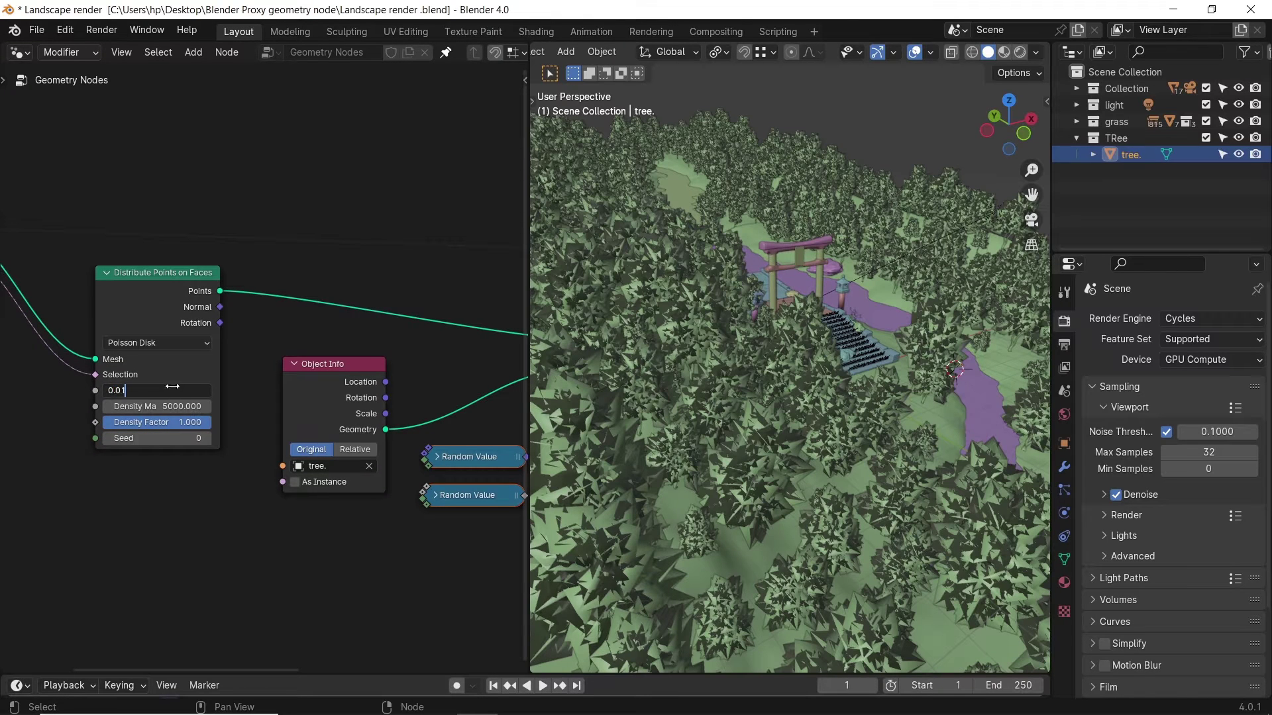
key(Return)
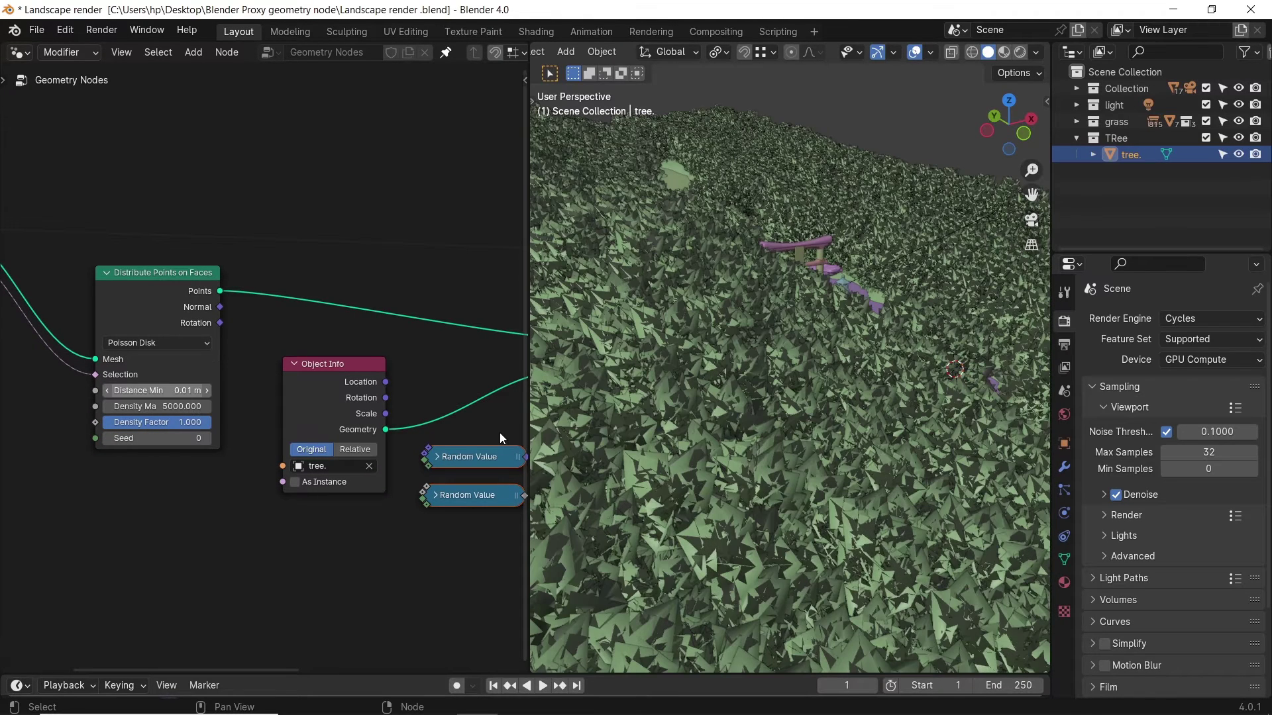
middle_drag(813, 448, 738, 446)
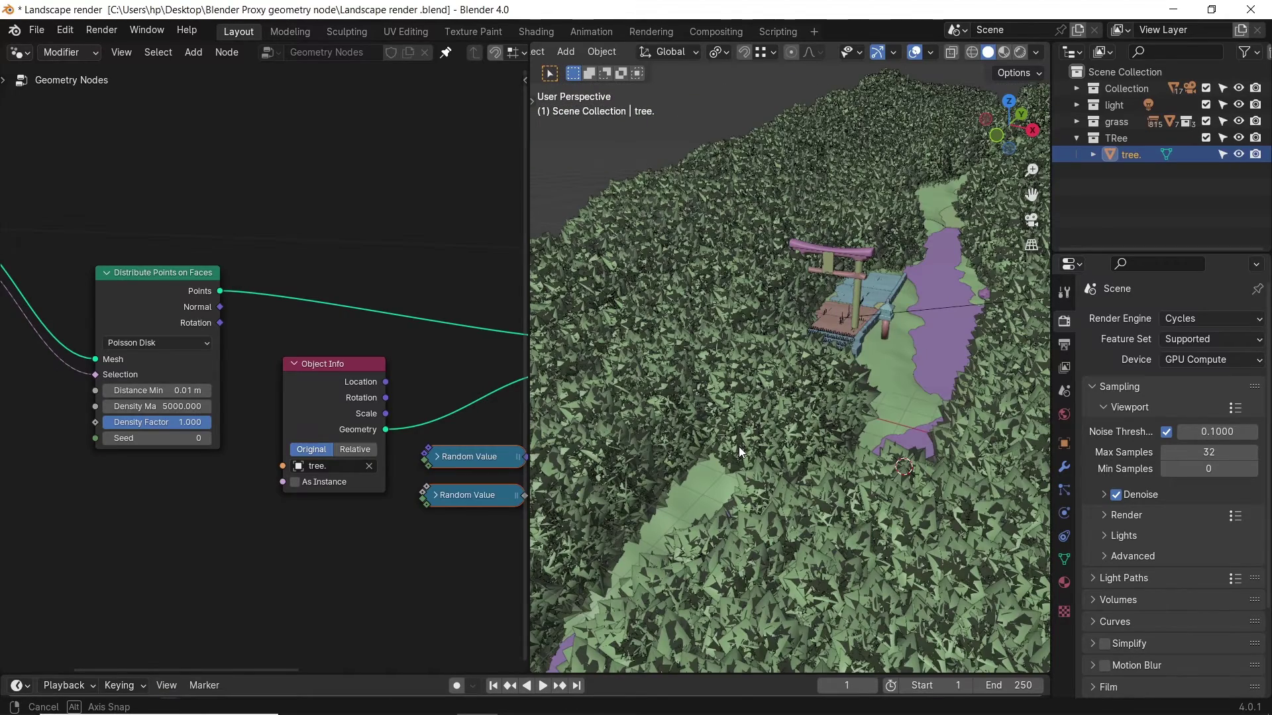
middle_drag(737, 446, 809, 403)
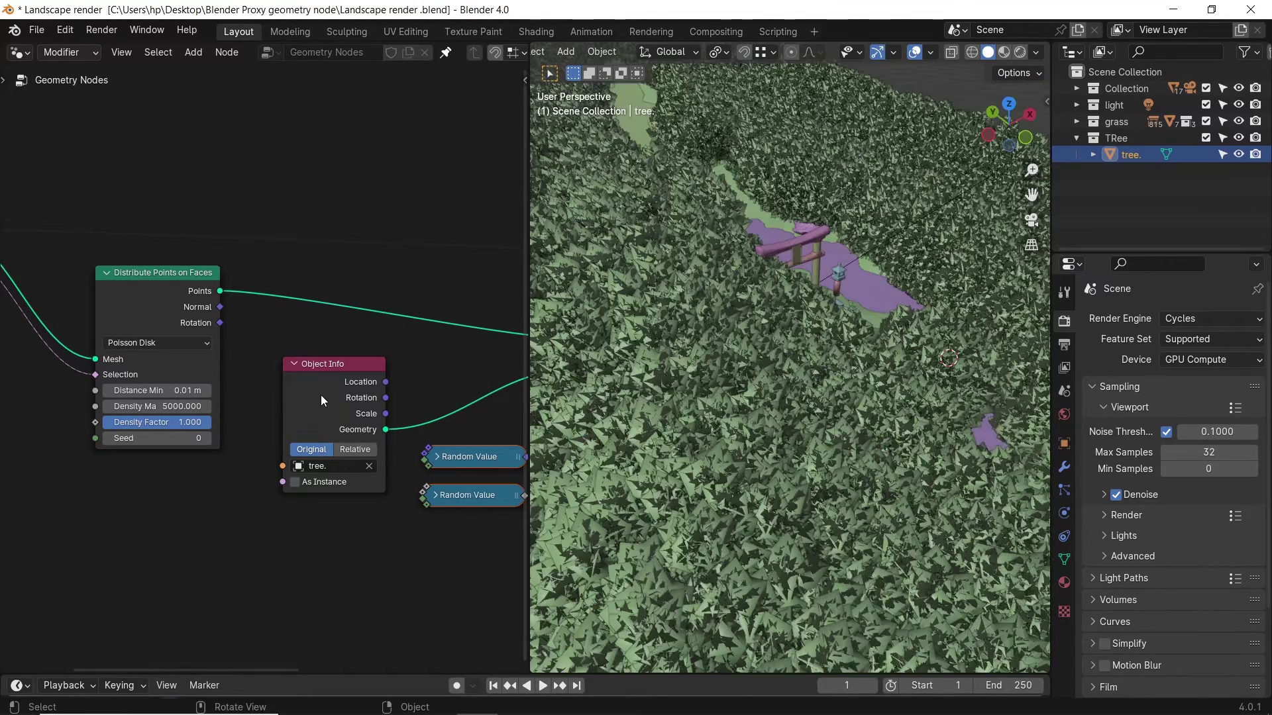
click(183, 390)
text(0.1)
key(Return)
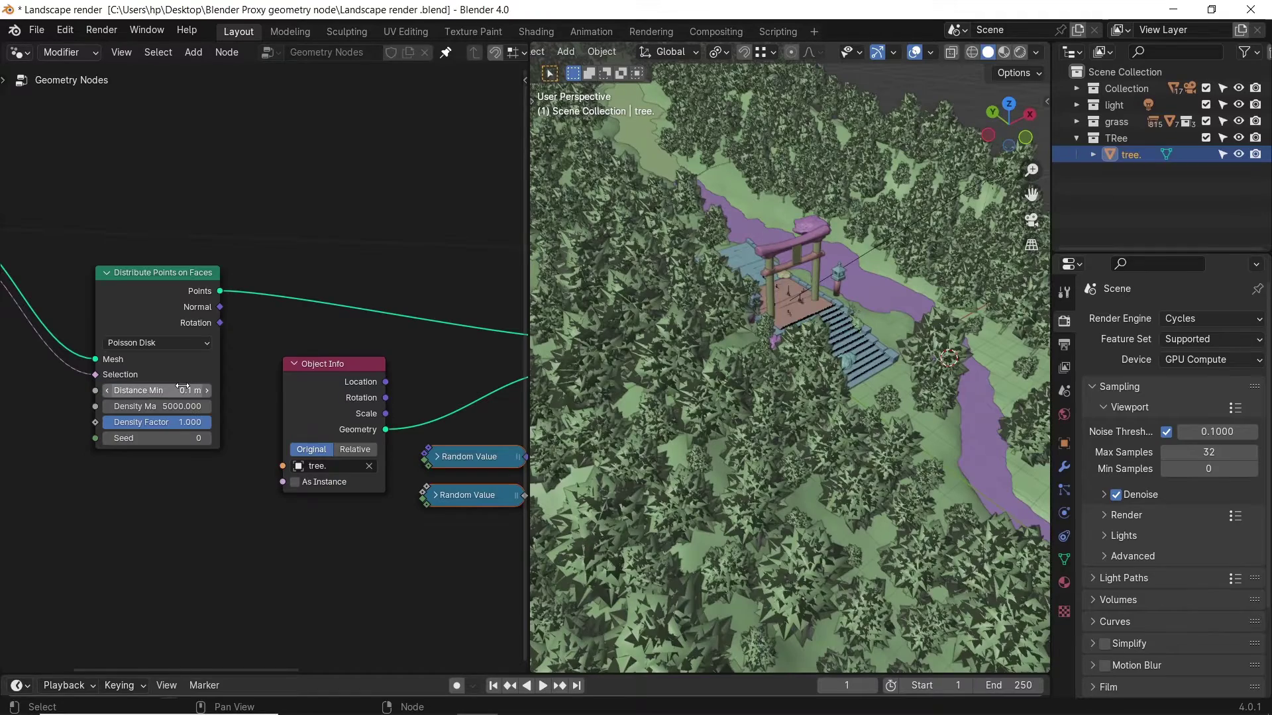
scroll(789, 411, down, 5)
scroll(790, 411, up, 5)
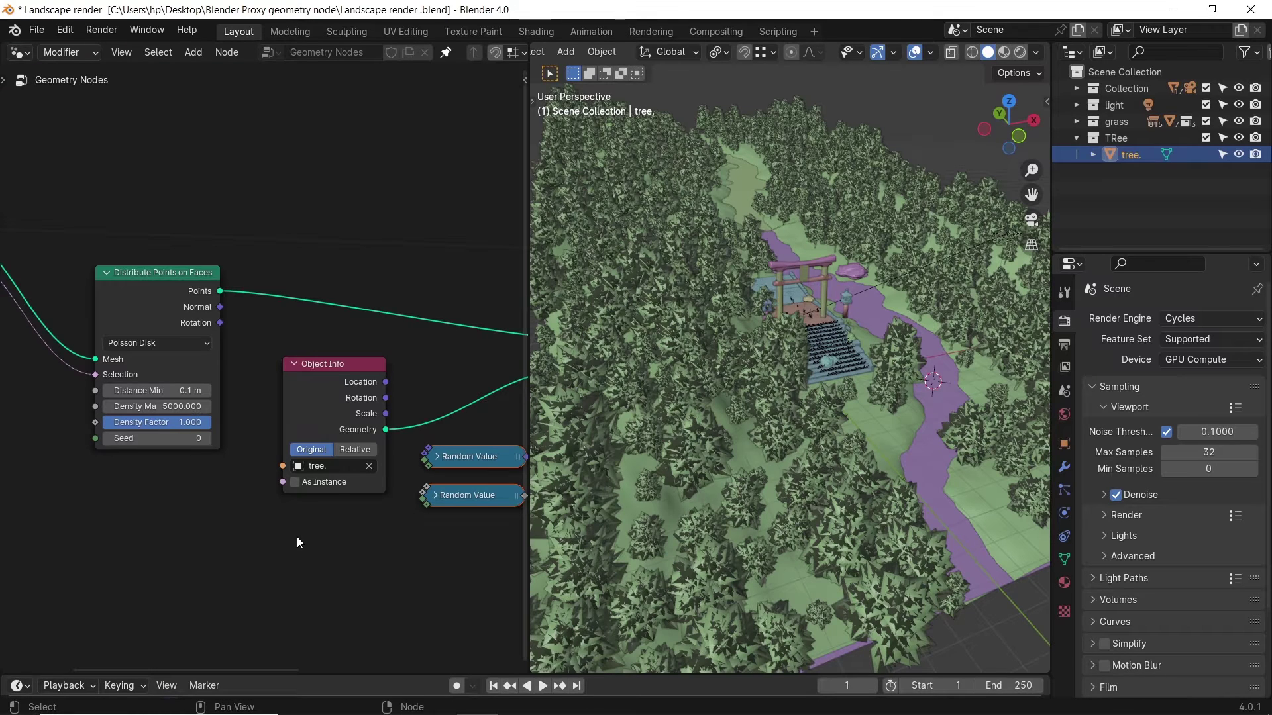
- Move Instance on Points, Random Value, Join Geometry and Group Output to the right
middle_drag(307, 562, 299, 469)
scroll(347, 348, down, 3)
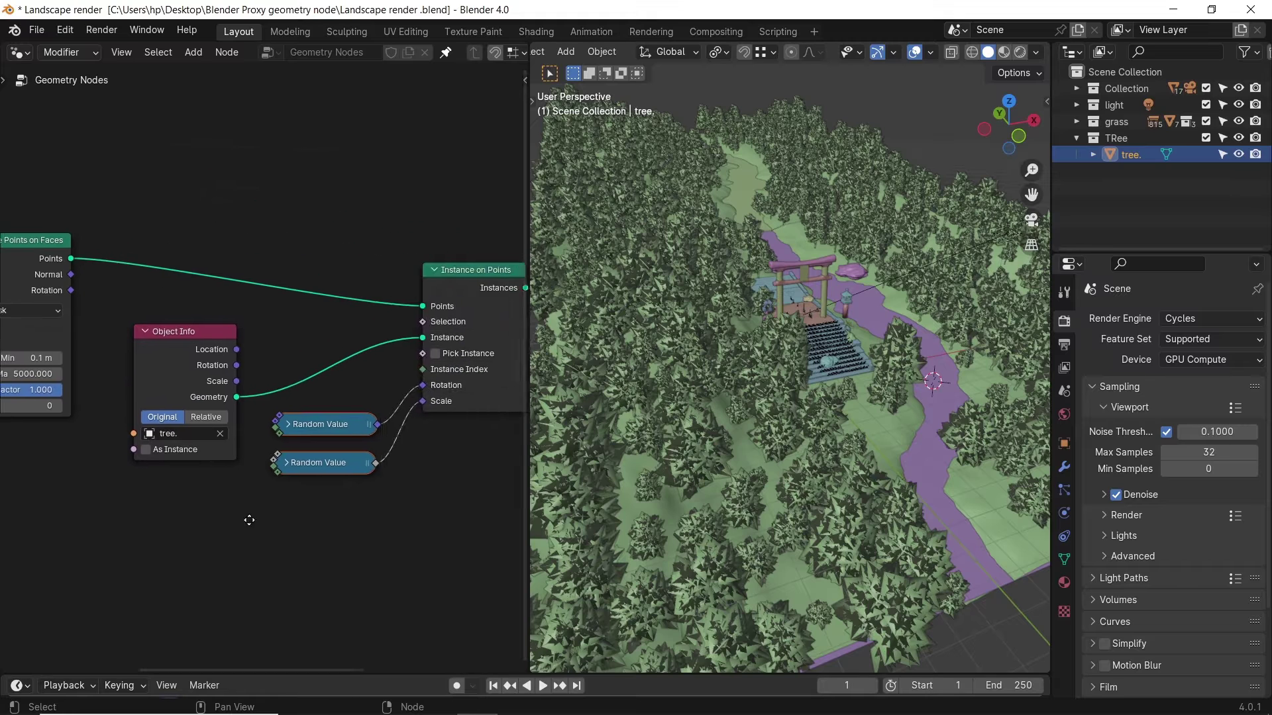
ctrl+scroll(353, 431, right, 3)
scroll(463, 232, down, 1)
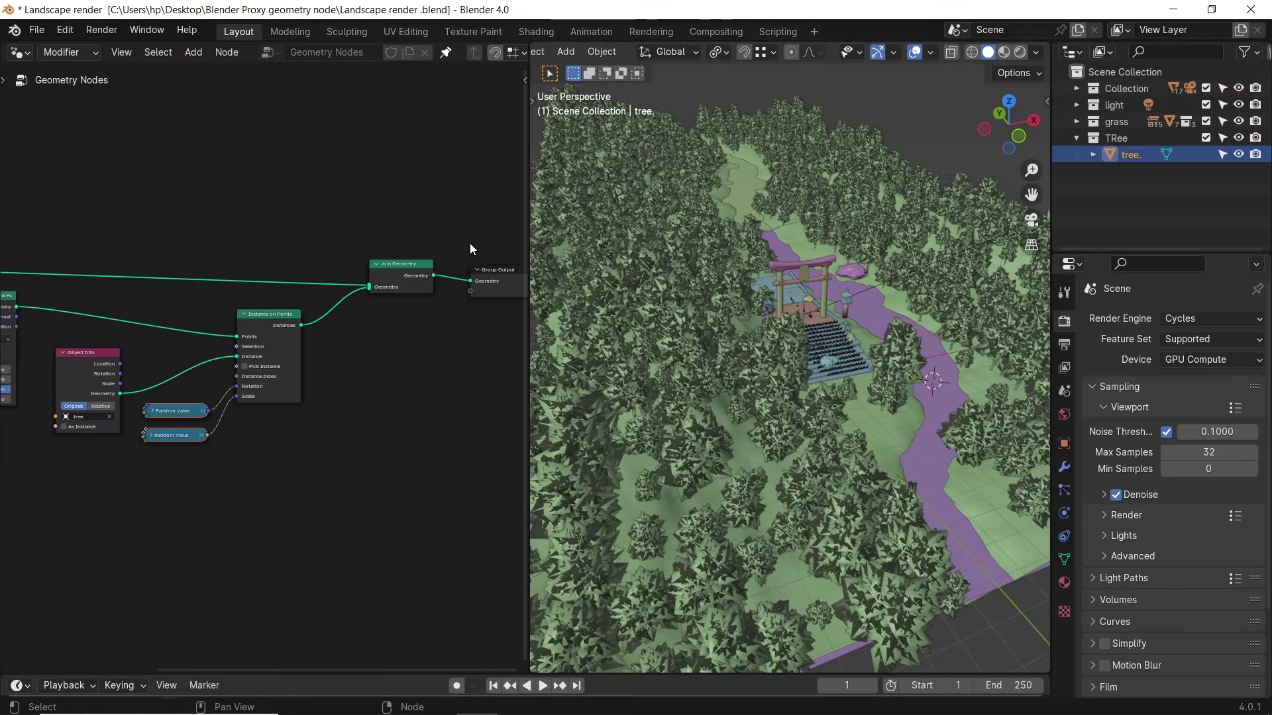
drag(495, 234, 180, 492)
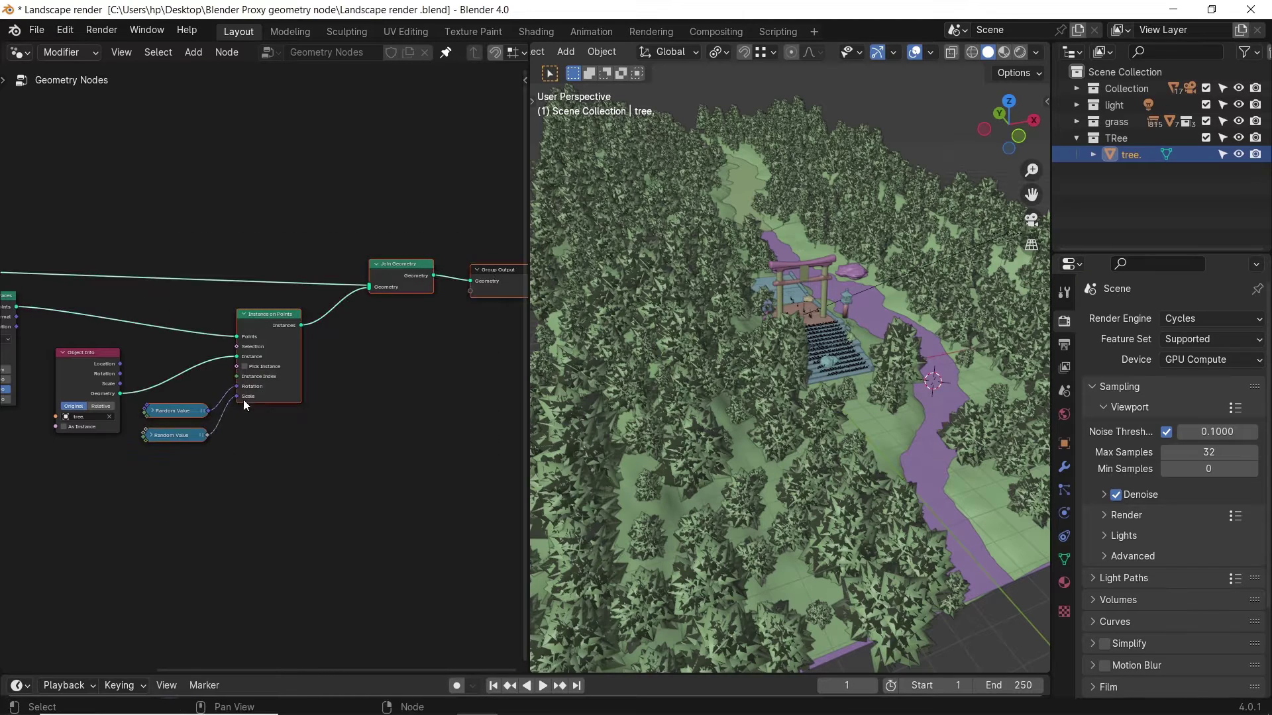
drag(268, 336, 399, 341)
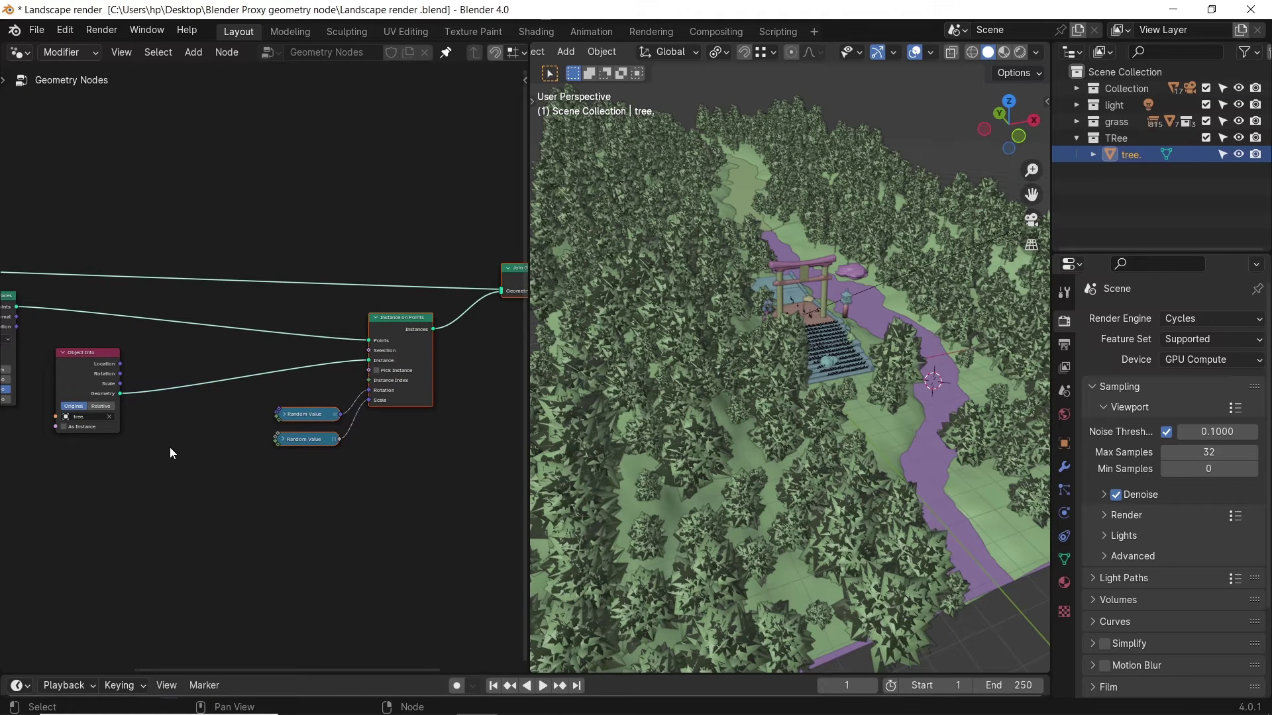
scroll(170, 447, up, 2)
ctrl+scroll(109, 379, left, 2)
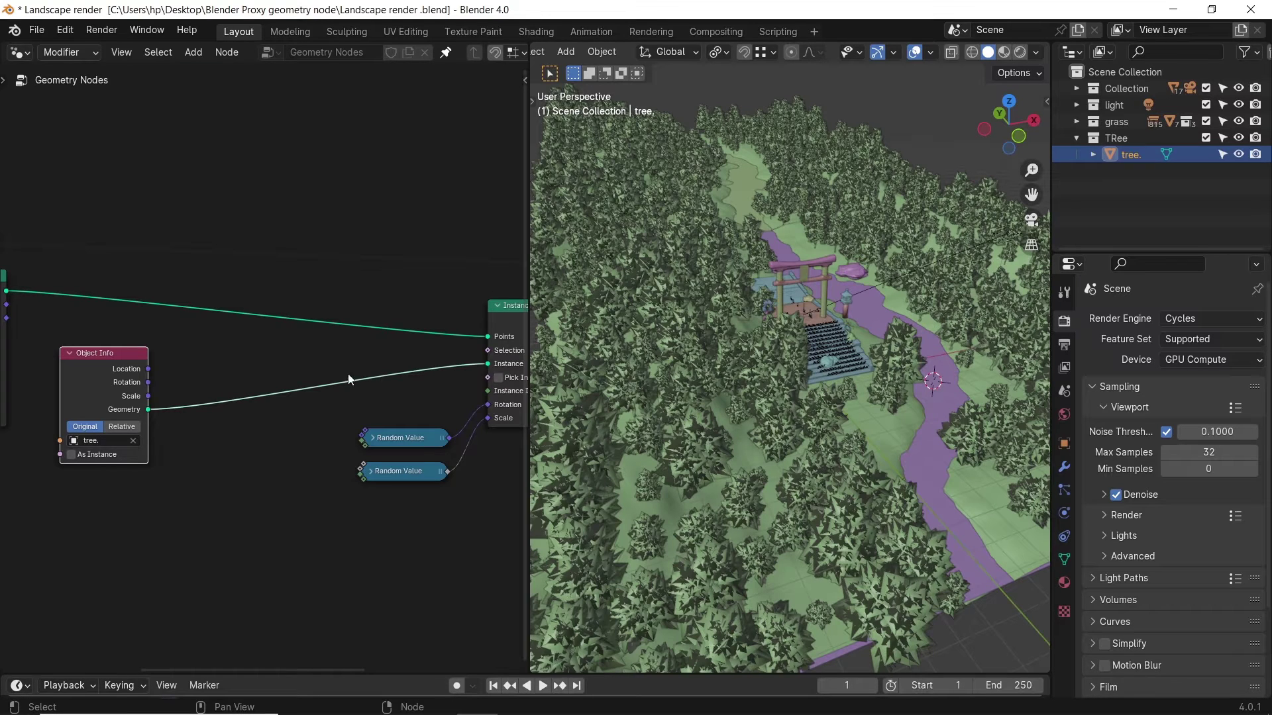
key(shift+a)
- Drop a Switch node onto the Object Info to Instance on Points link, with tree geometry in False
text(sw)
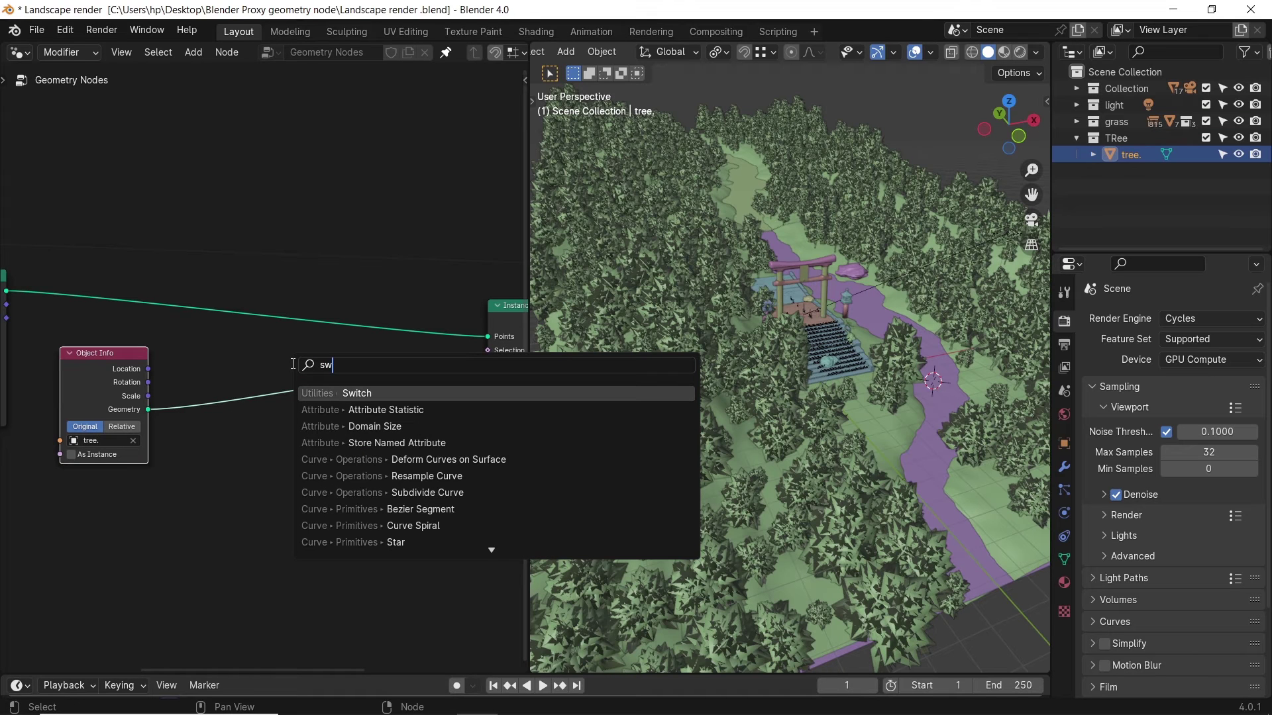
key(Return)
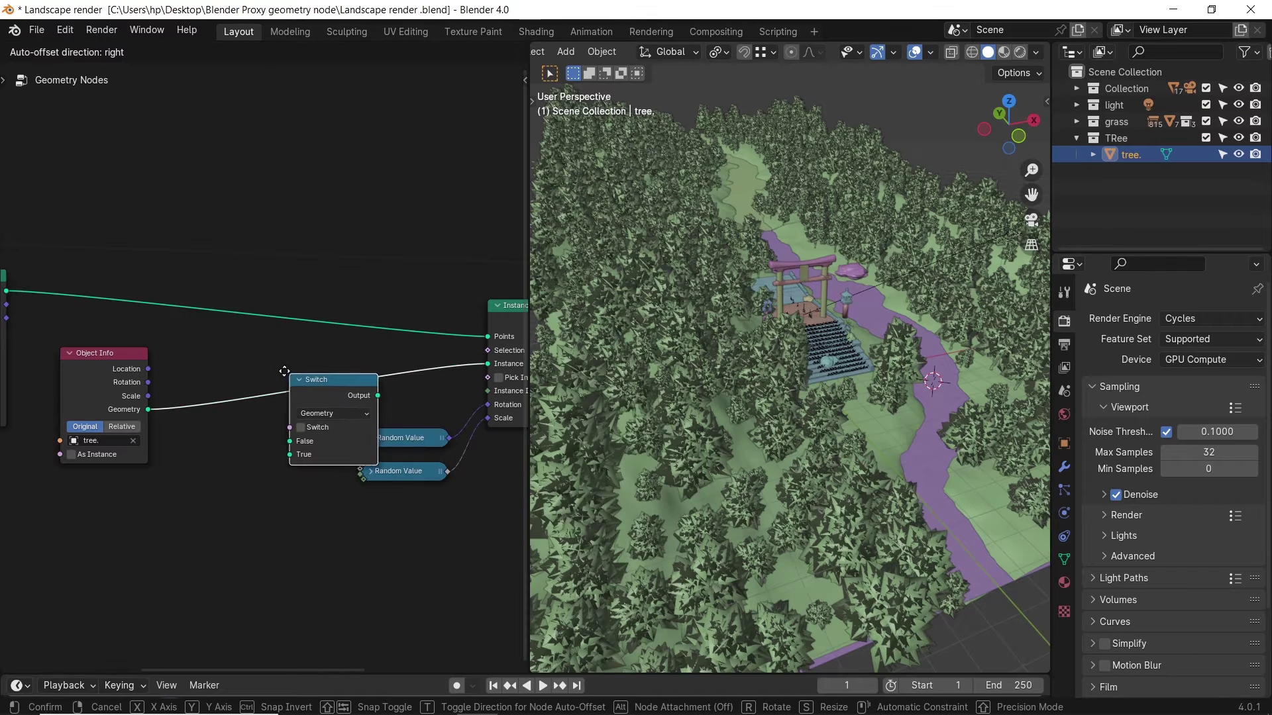
click(265, 361)
scroll(241, 420, up, 3)
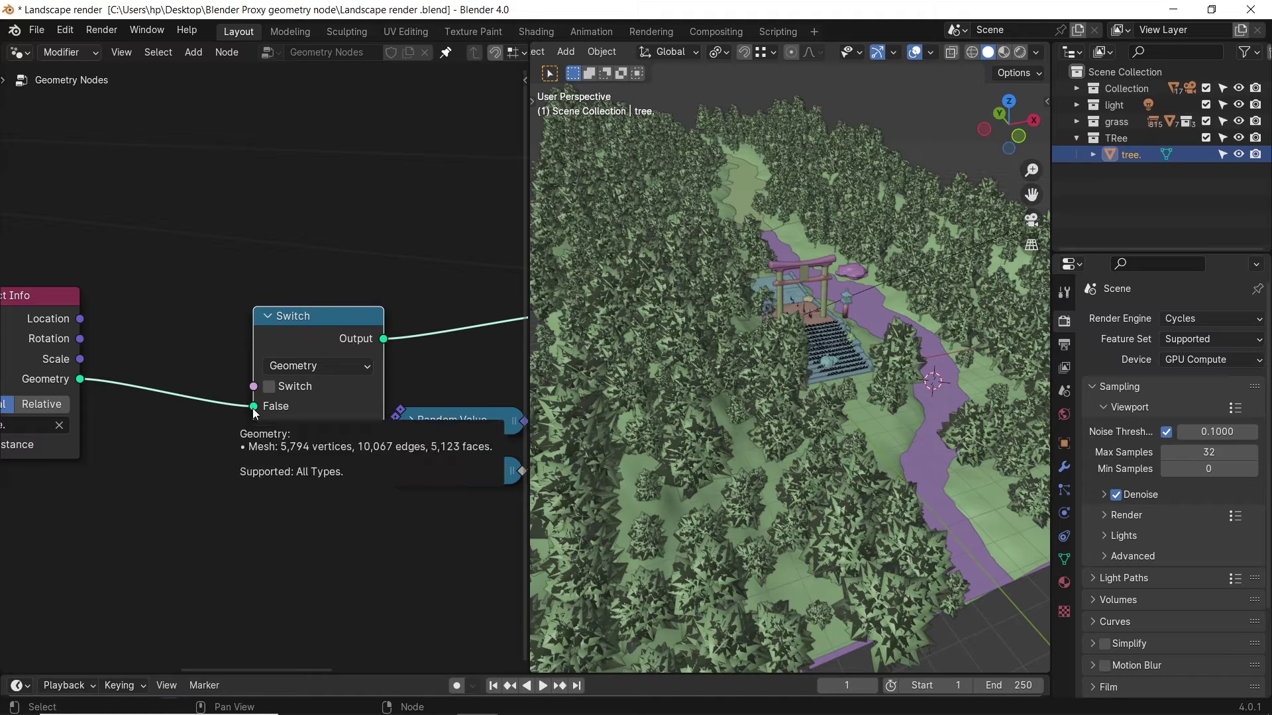
drag(254, 406, 252, 431)
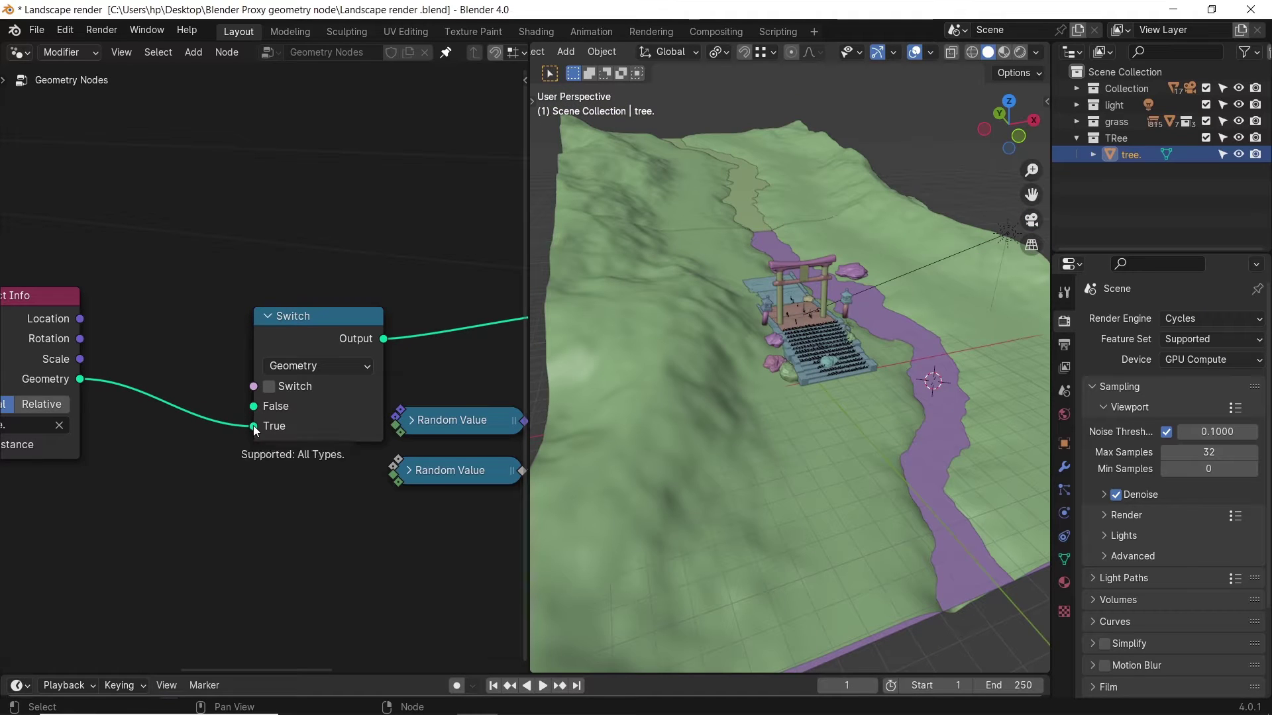
click(270, 388)
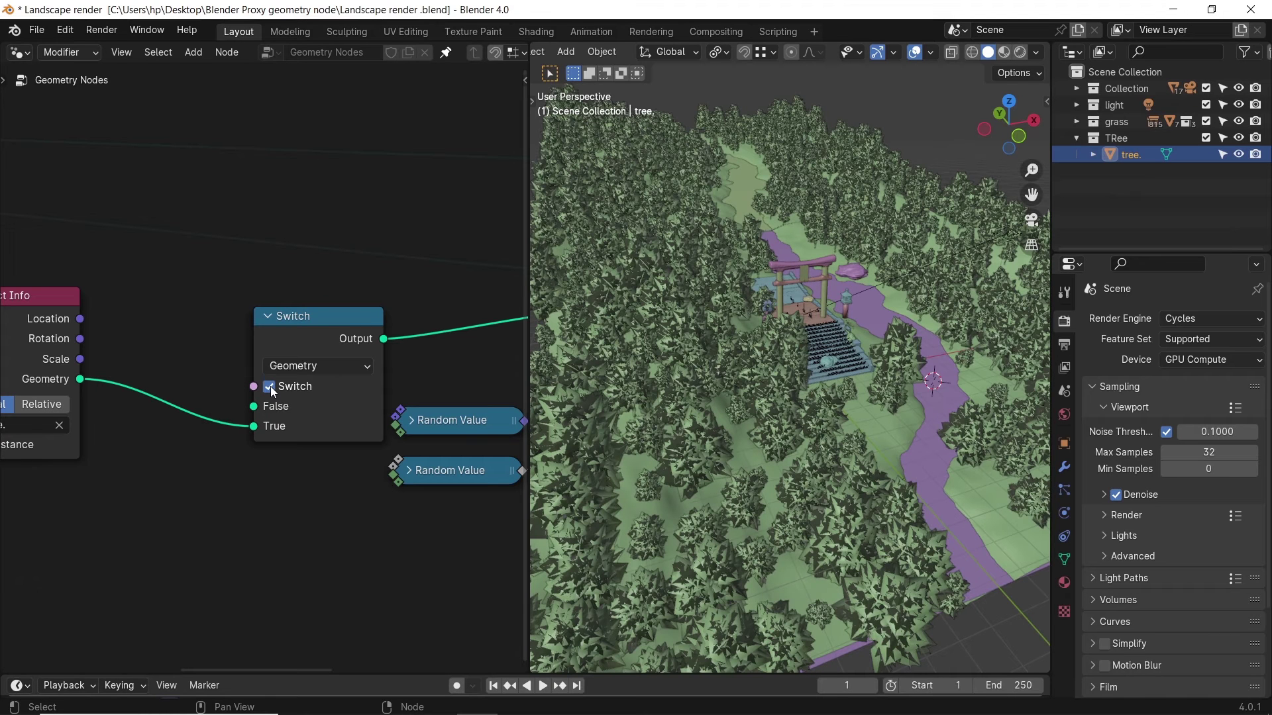
click(269, 387)
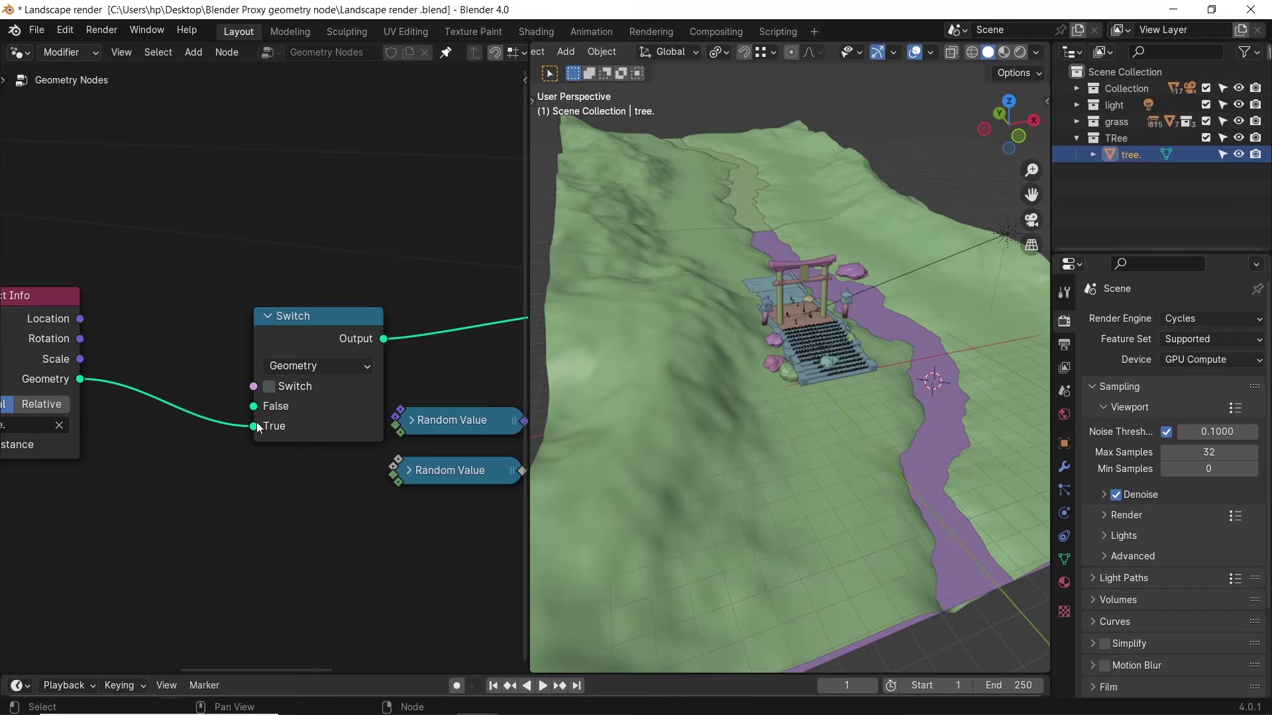
mouse_move(254, 426)
mouse_down()
mouse_move(233, 423)
mouse_move(254, 407)
mouse_up()
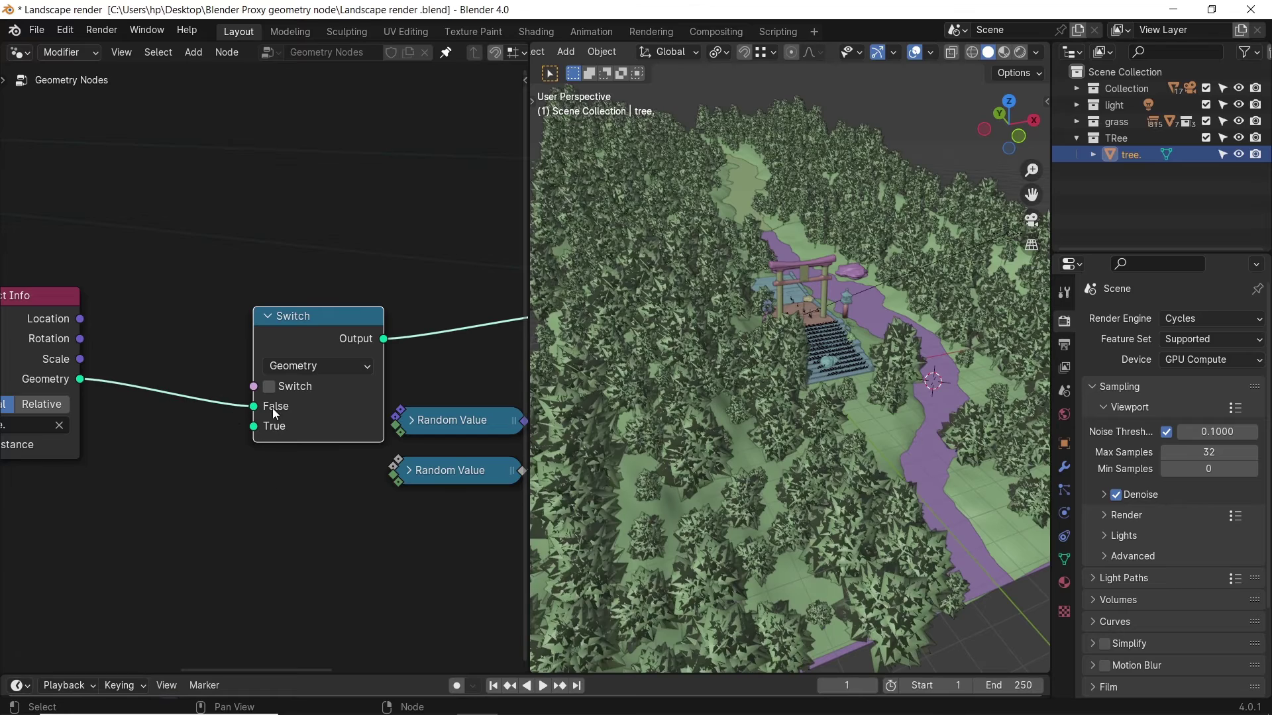
click(270, 388)
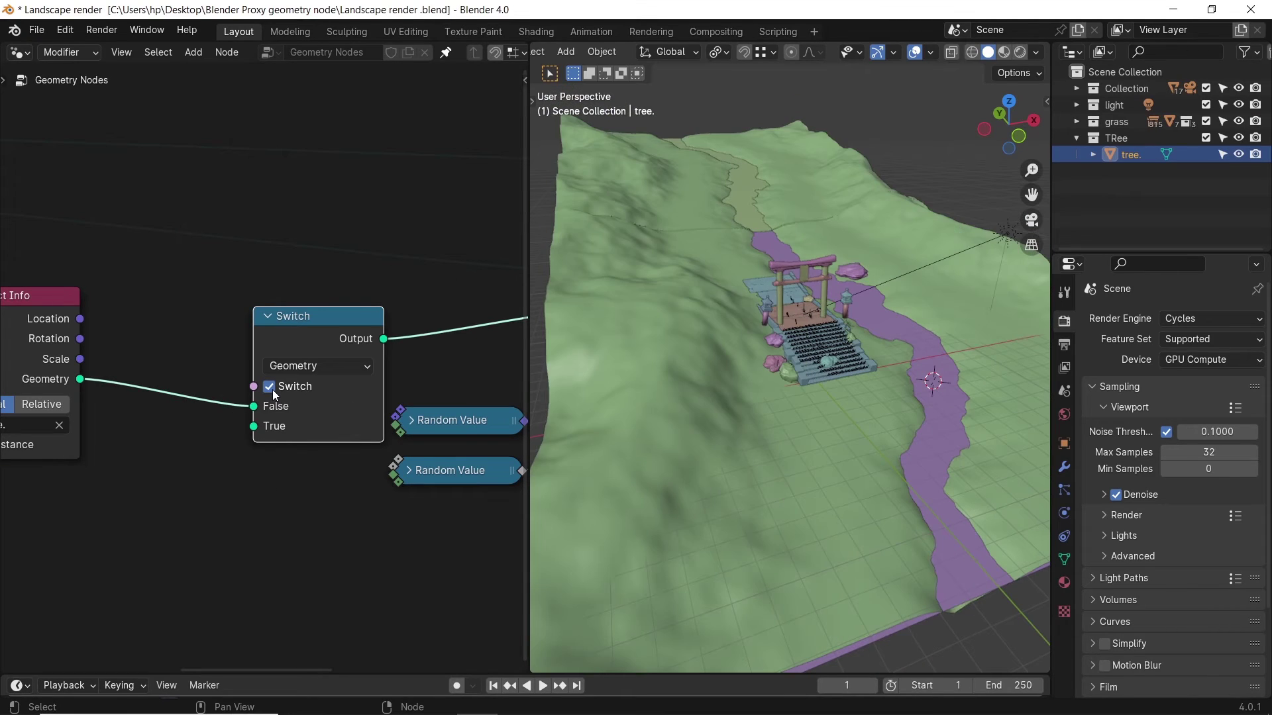
click(271, 388)
middle_drag(175, 510, 291, 506)
mouse_move(372, 428)
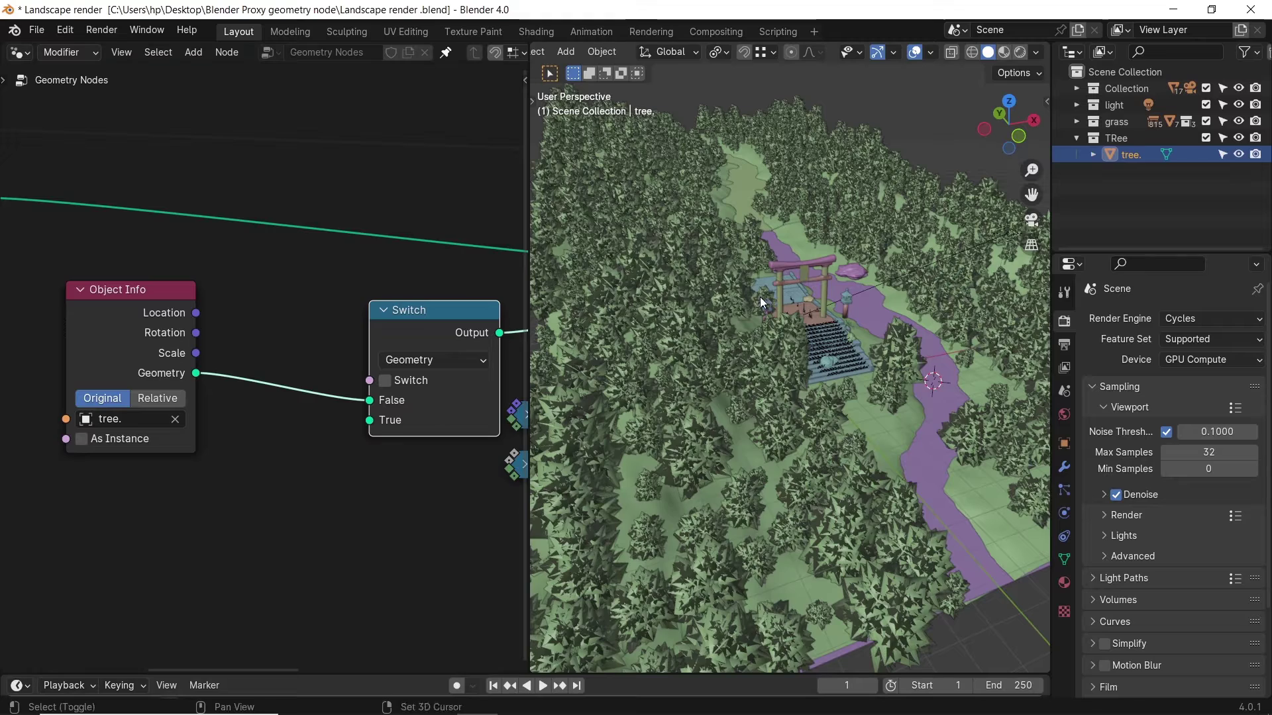
key(shift+a)
- Add a new cube and move it aside along the X axis
mouse_move(738, 319)
click(826, 335)
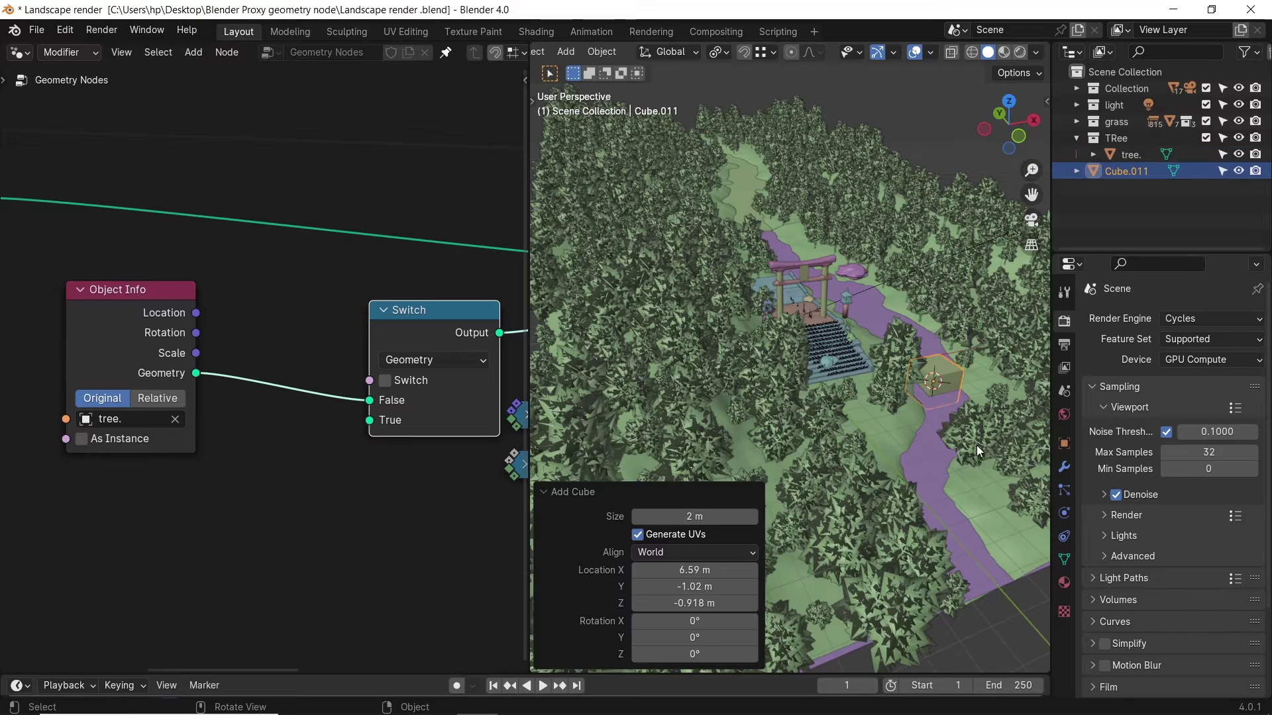
key(g)
key(x)
click(1148, 165)
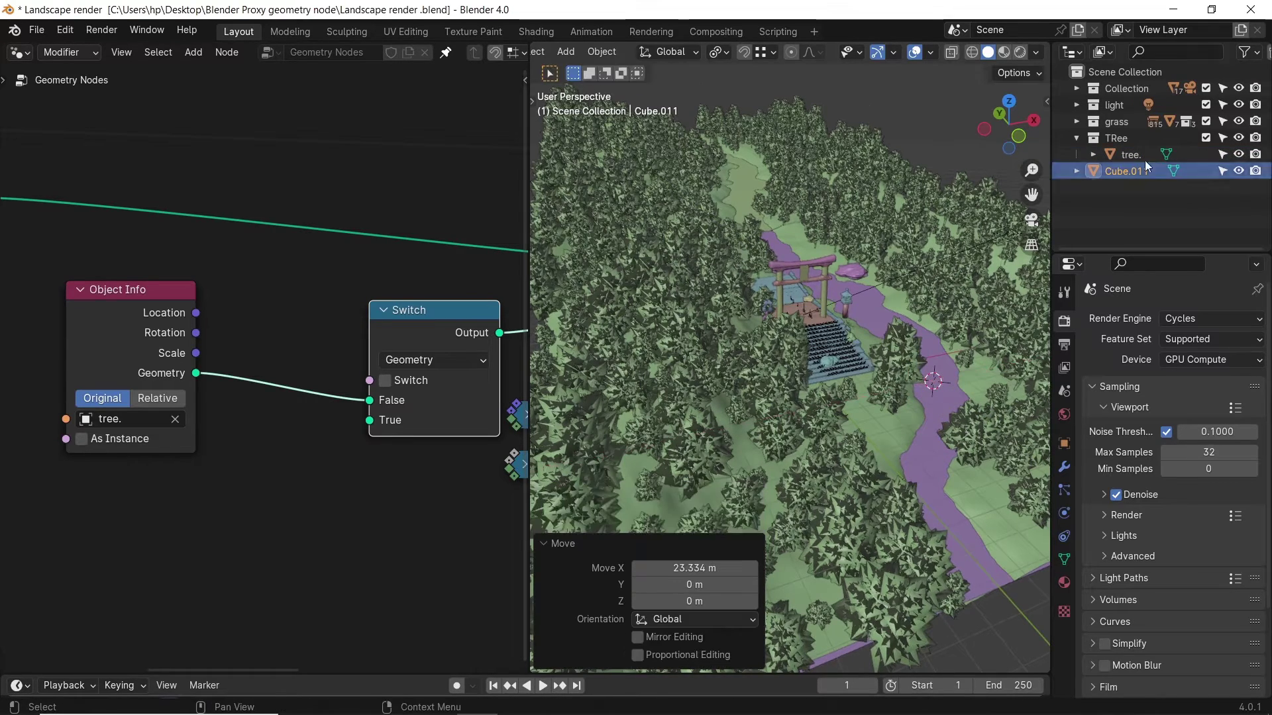
- Wire Cube.011's geometry into the Switch True input and turn the Switch on
drag(1148, 165, 172, 530)
drag(238, 605, 369, 422)
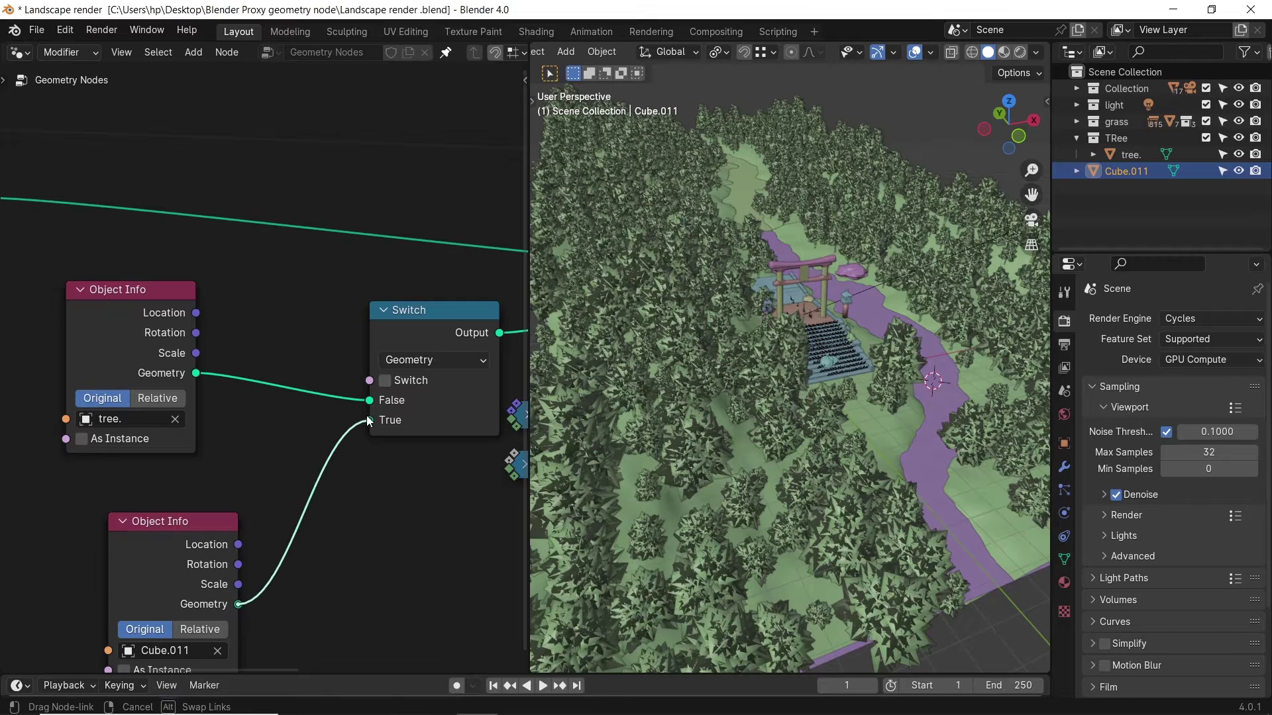
click(387, 382)
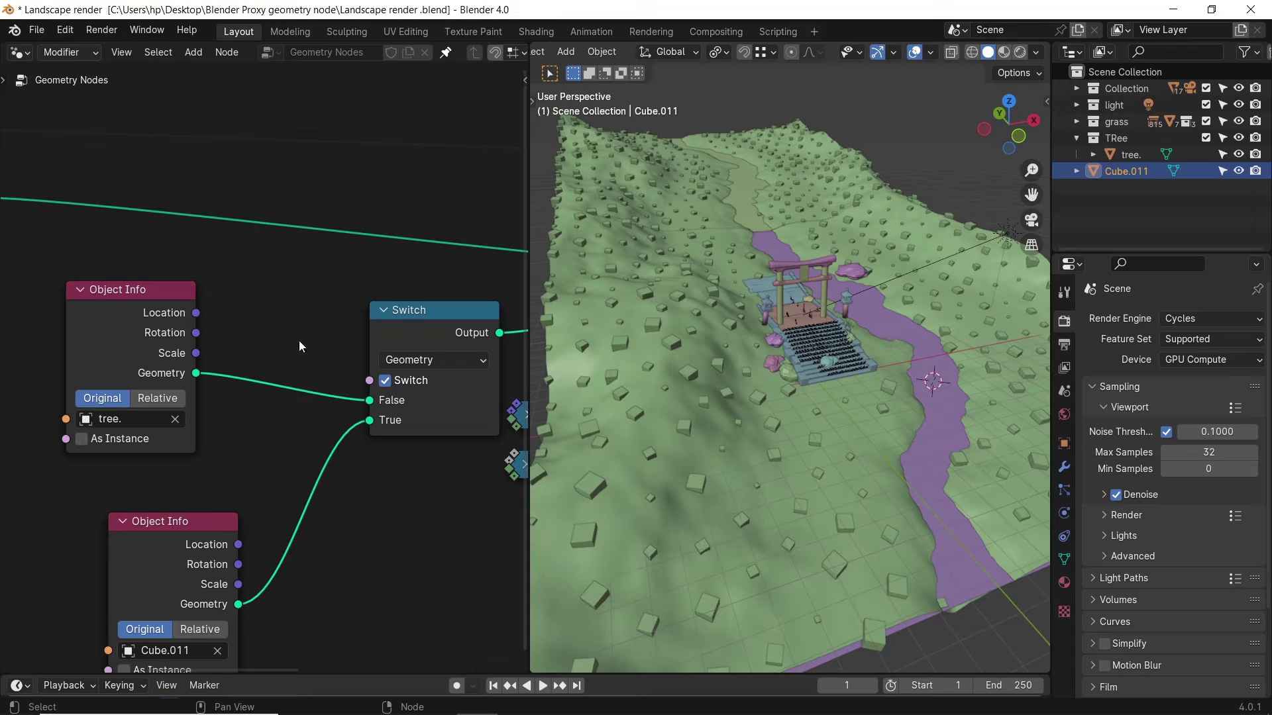
- Try a Distance Min of 0 m, then undo the change
scroll(196, 459, down, 2)
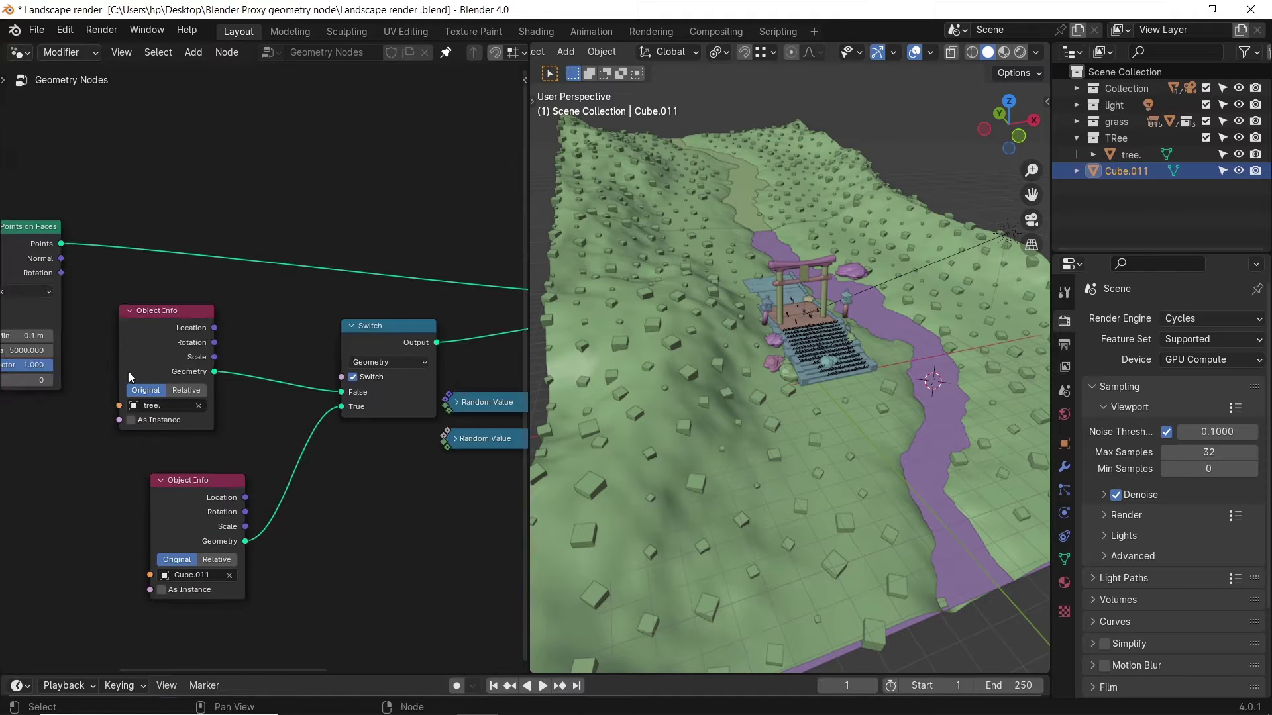
middle_drag(128, 372, 286, 347)
click(246, 330)
text(0)
key(Return)
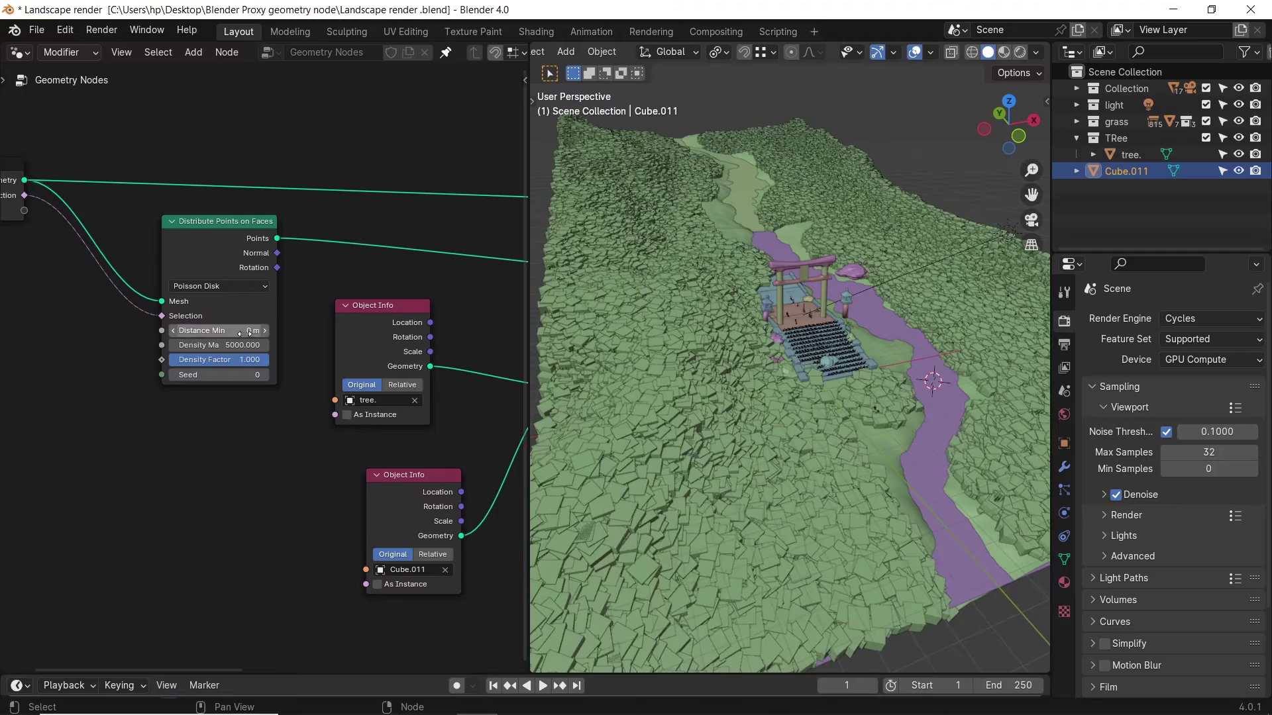
middle_drag(891, 389, 932, 395)
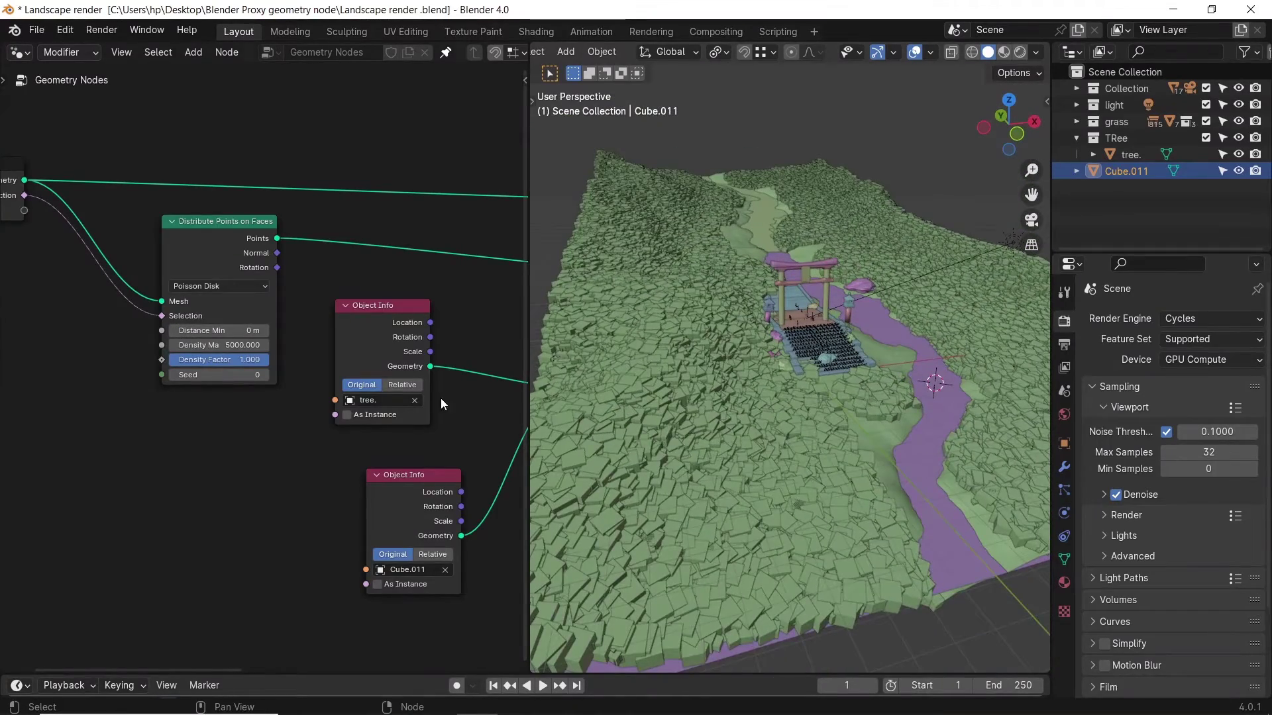
key(ctrl+z)
middle_drag(413, 481, 241, 488)
- Delete the cube's Object Info node and add a Convex Hull node below the tree Object Info
key(x)
scroll(263, 472, up, 1)
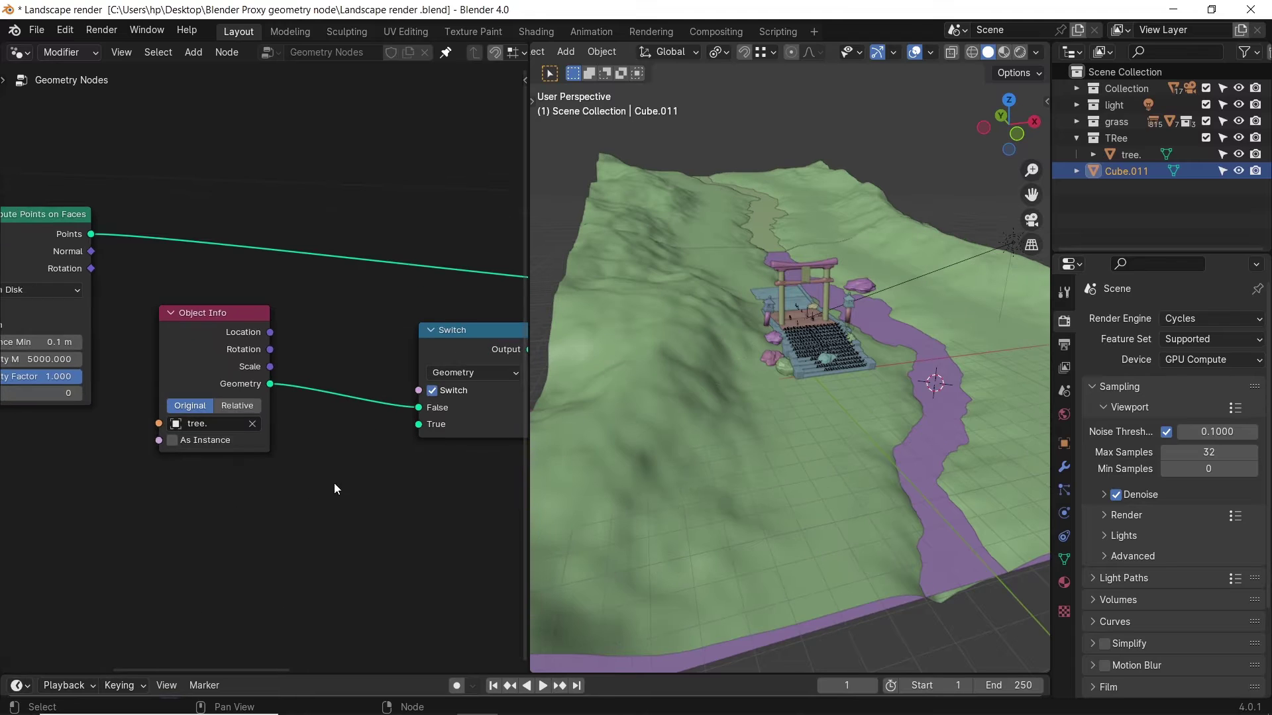
key(shift+a)
click(348, 367)
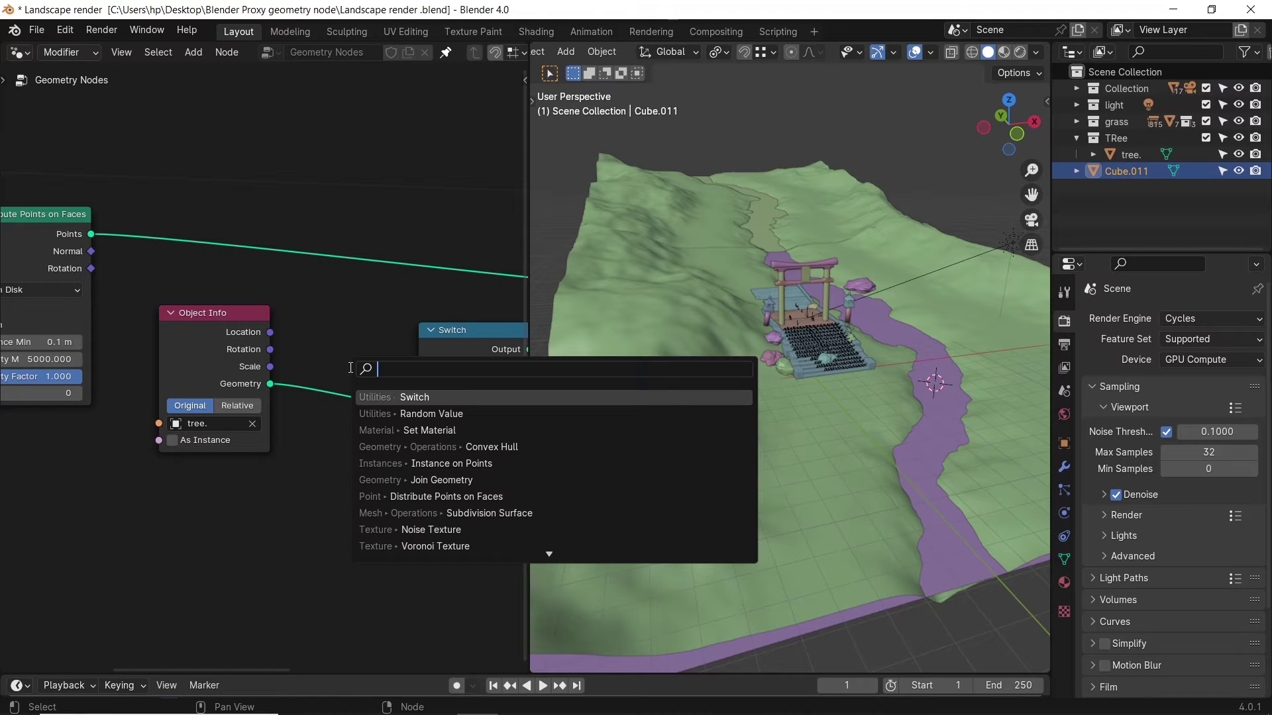
click(474, 446)
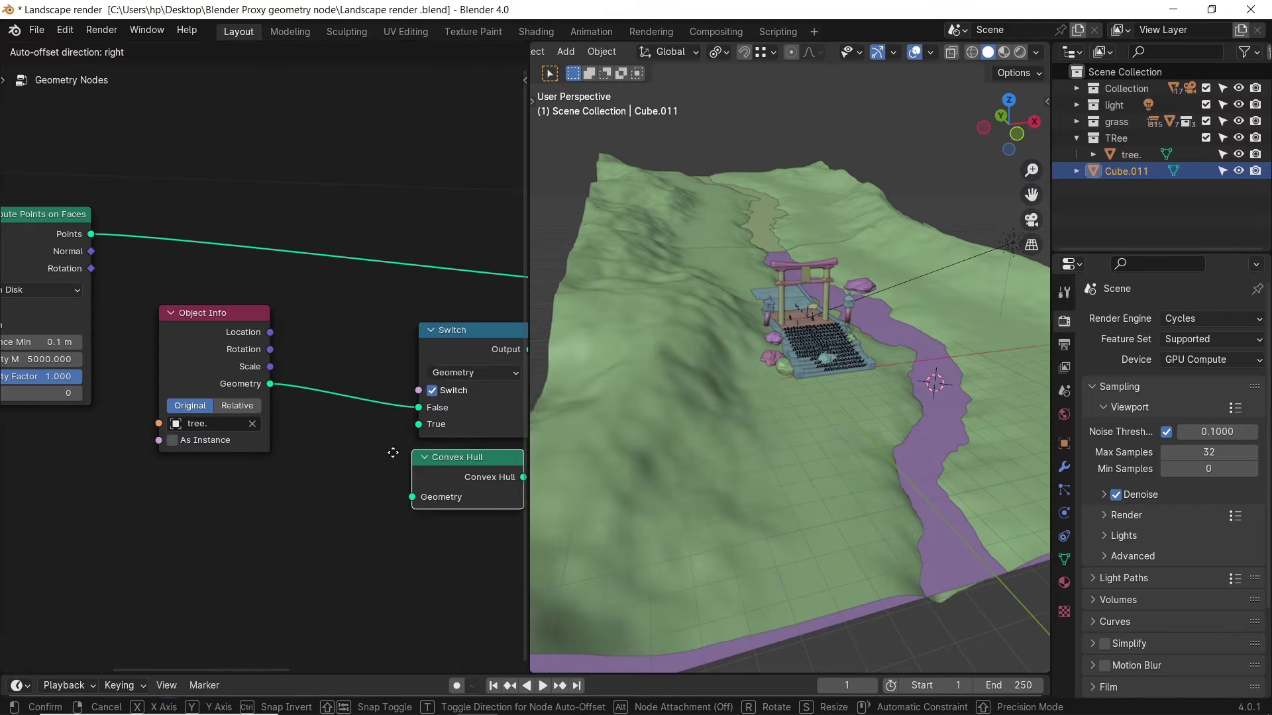
click(421, 466)
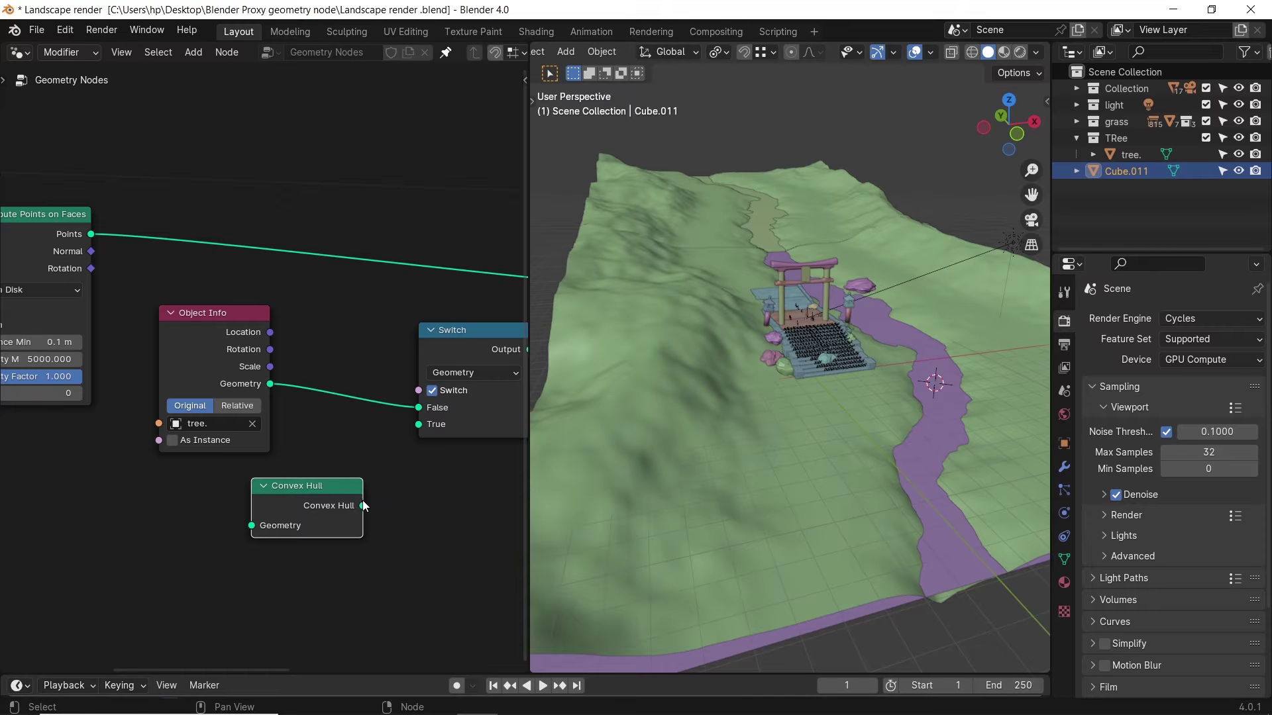
- Connect the tree geometry into Convex Hull and its output to the Switch True input
drag(363, 506, 418, 424)
scroll(269, 351, up, 1)
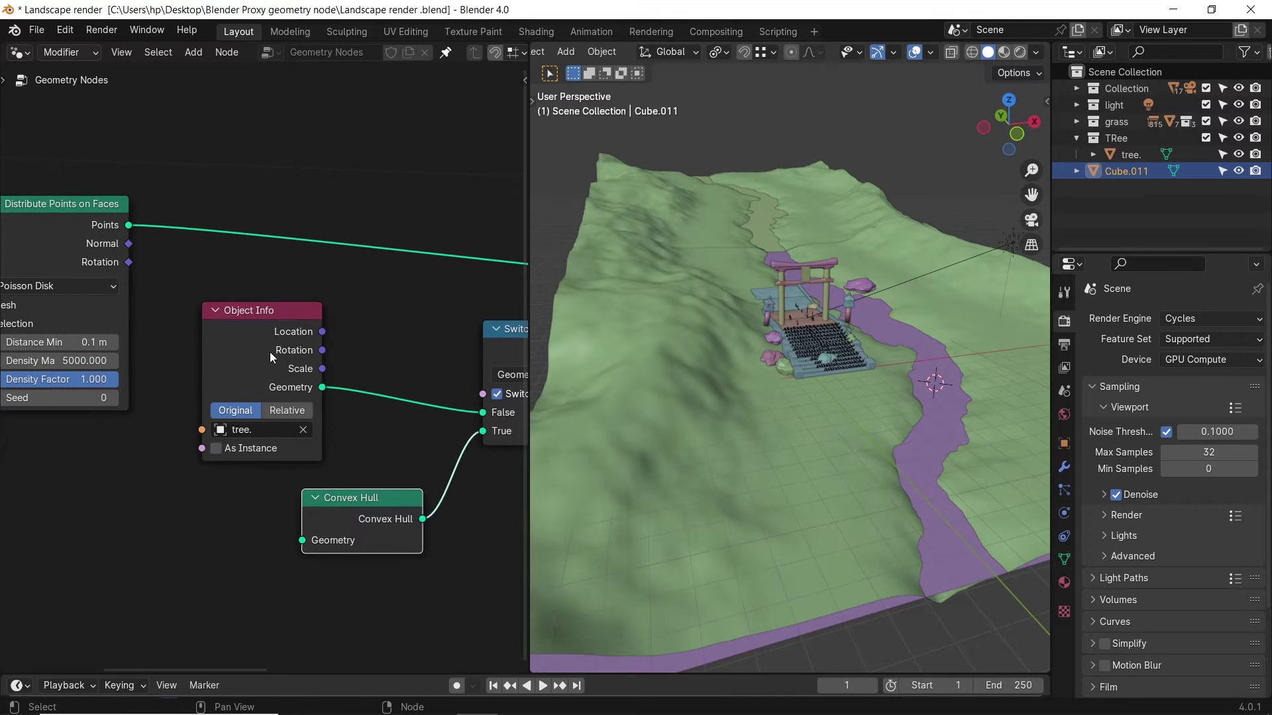
drag(269, 352, 214, 356)
drag(268, 391, 302, 541)
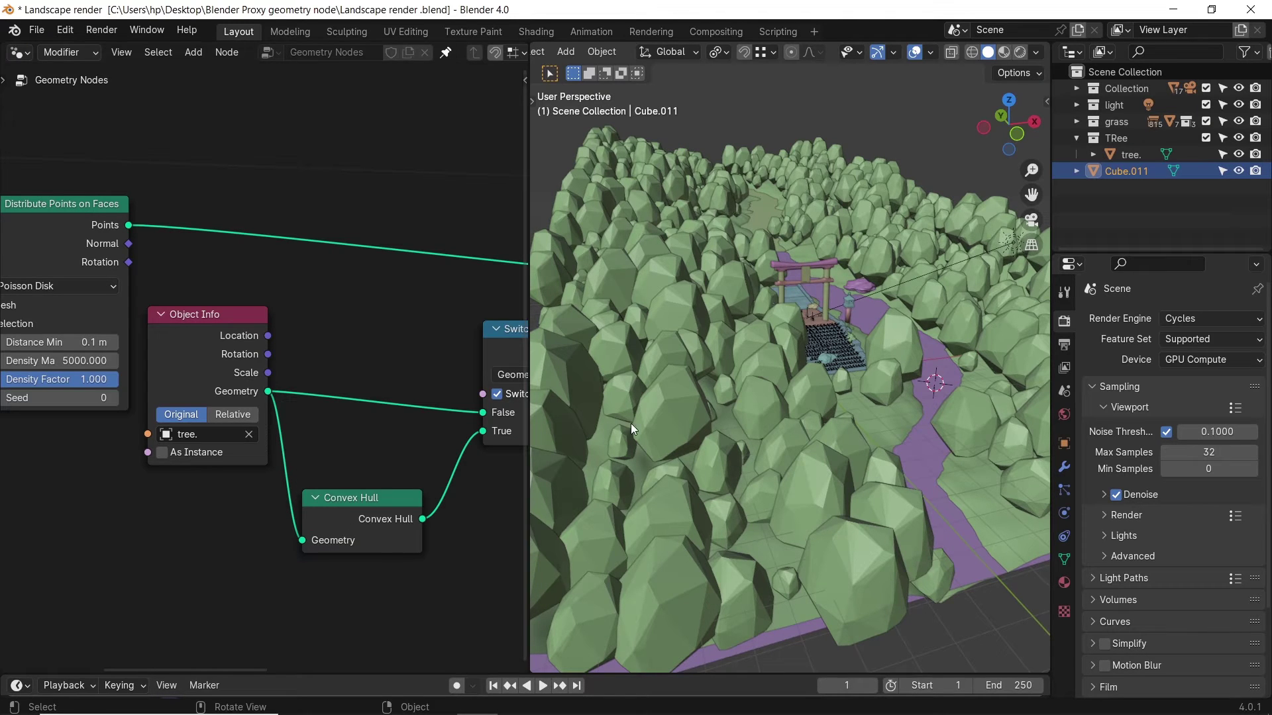
- Inspect the dense hull proxies across the landscape and clear the Distance Min value
middle_drag(630, 423, 892, 390)
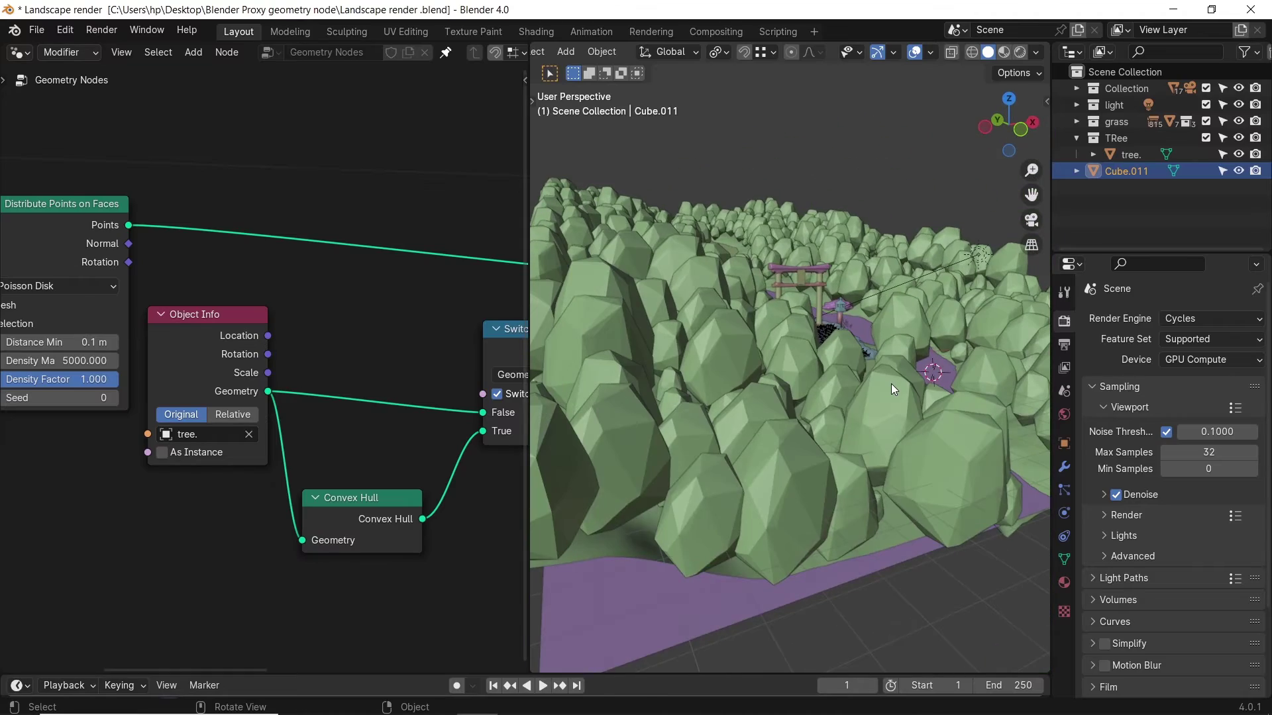
click(77, 343)
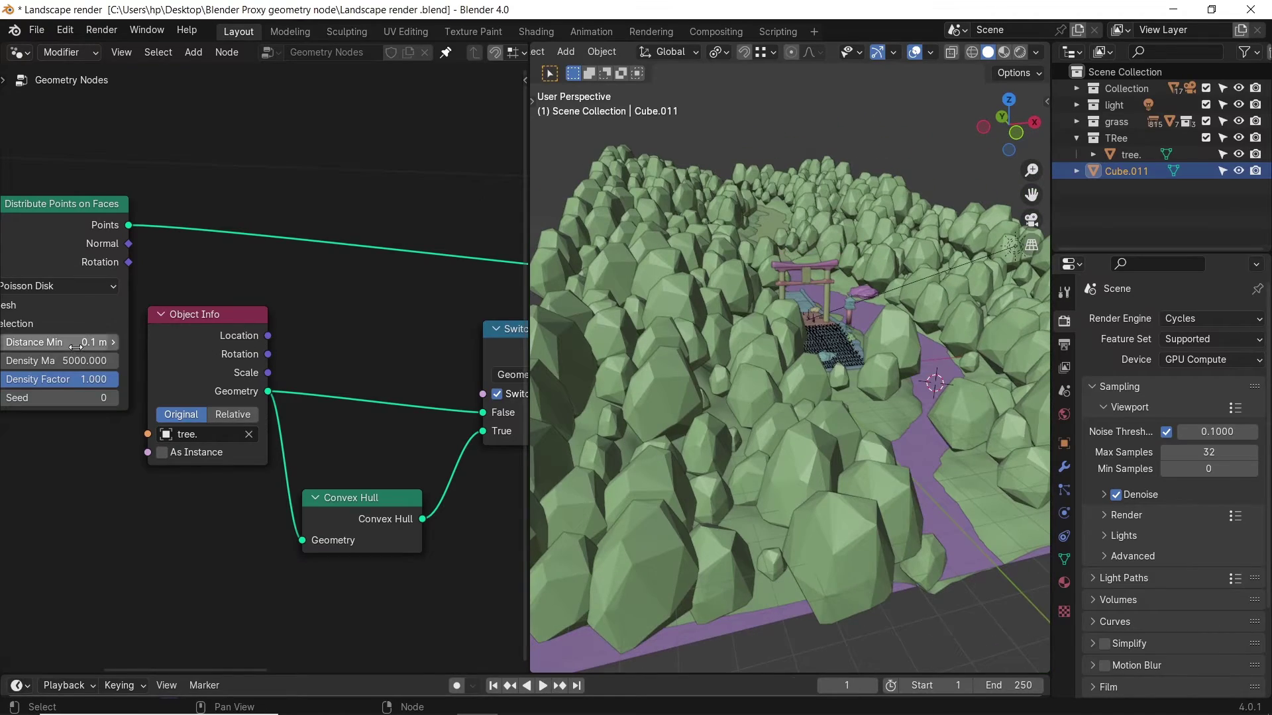
key(BackSpace)
middle_drag(655, 338, 824, 380)
- Set Distance Min back to 0.1 m
click(77, 342)
text(0.1)
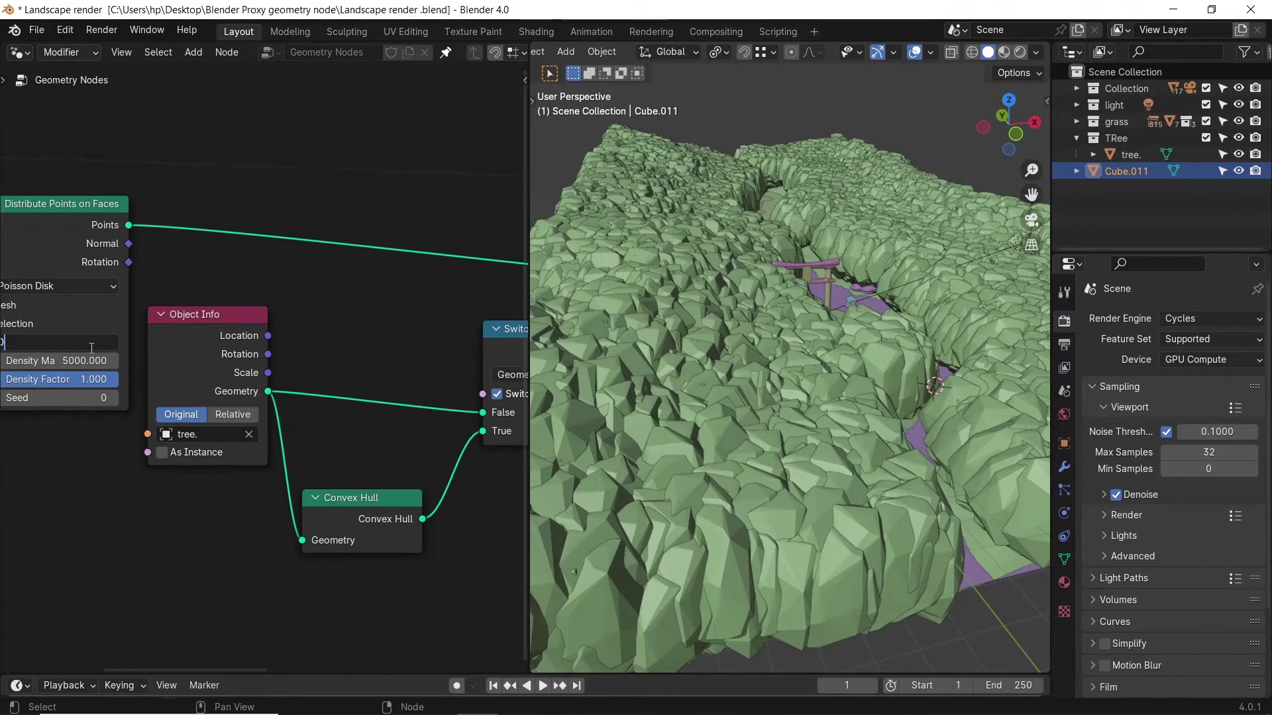
key(Return)
- Switch the viewport to Material Preview shading
key(z)
click(853, 424)
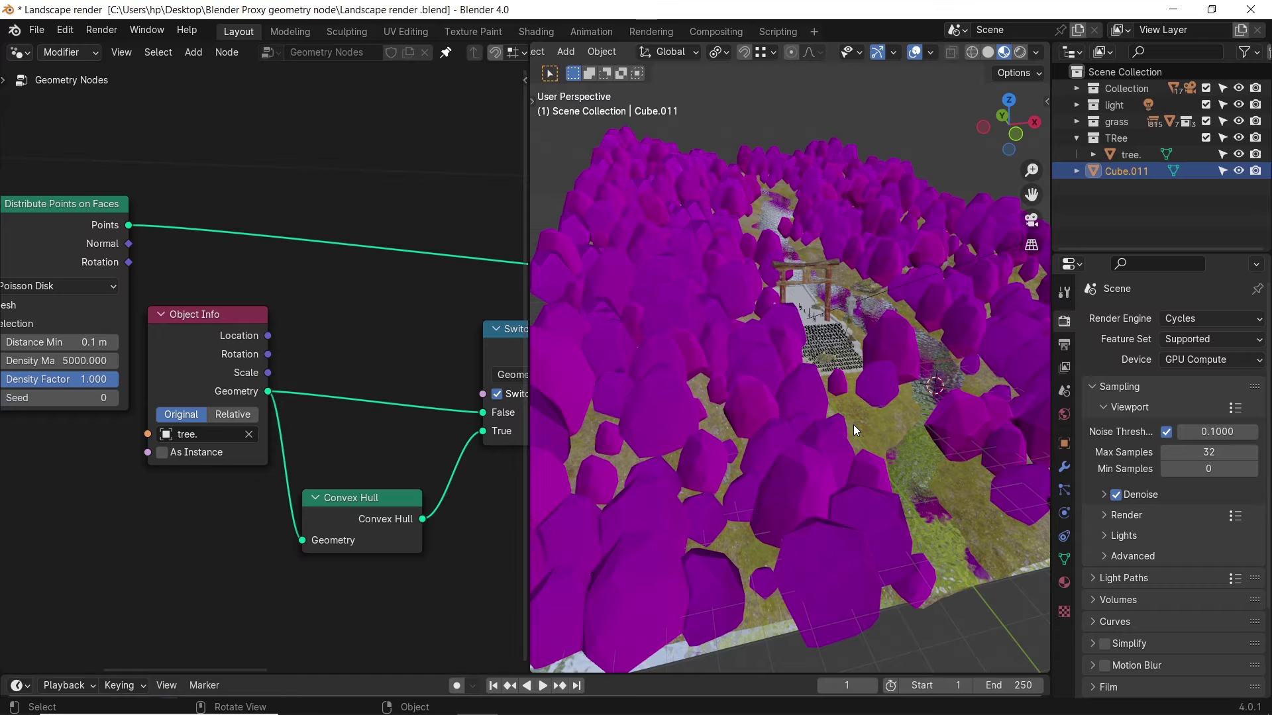
scroll(335, 387, down, 3)
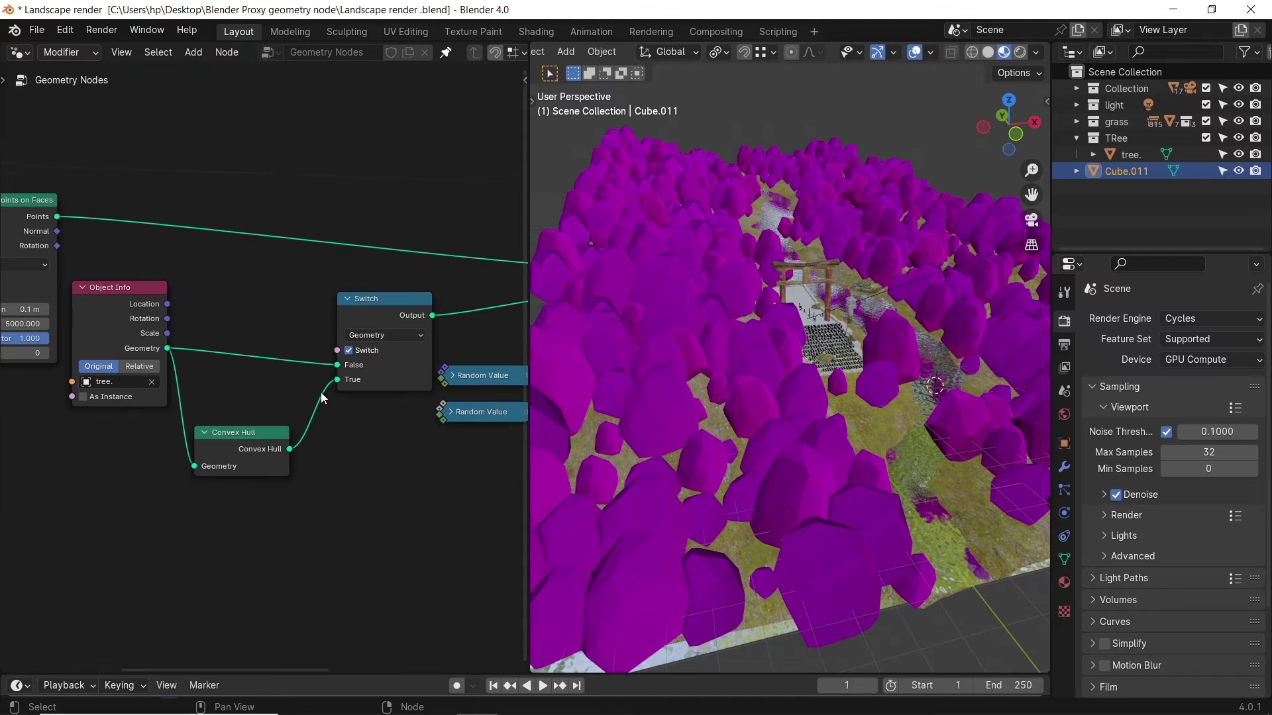
- Insert a Set Material node between Convex Hull and Switch and assign the Proxy material
key(shift+a)
text(set)
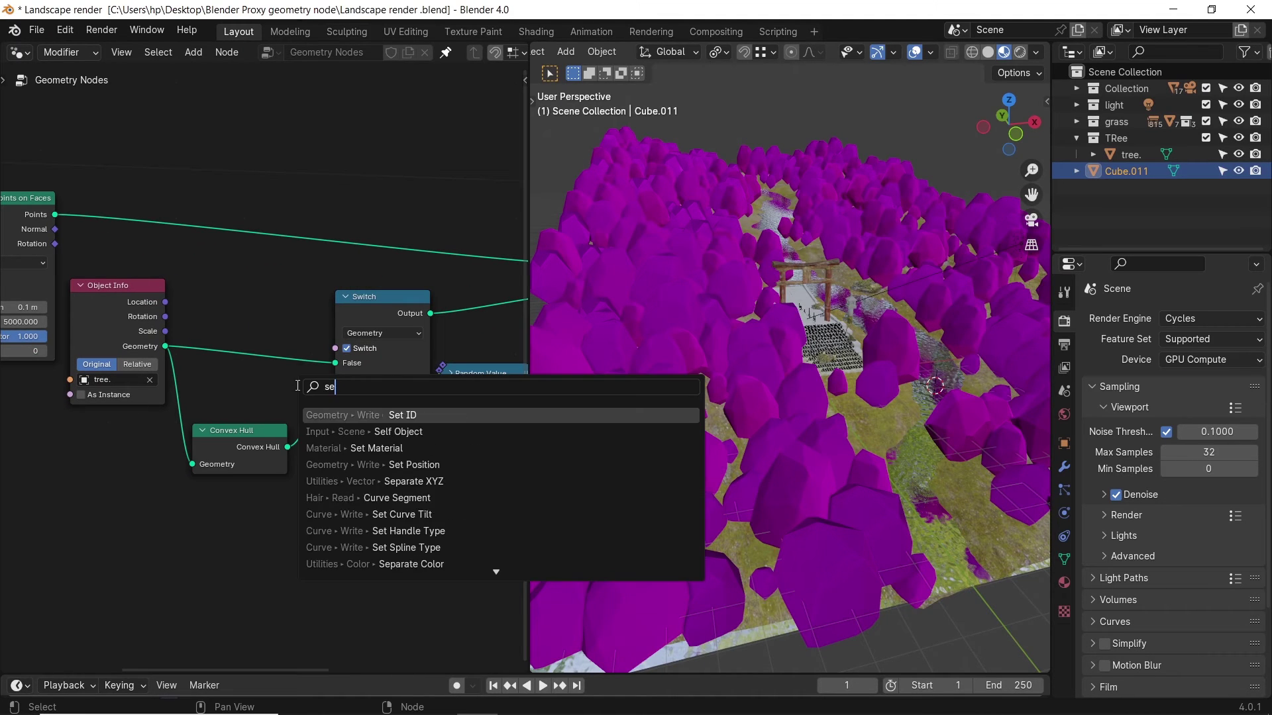
click(376, 432)
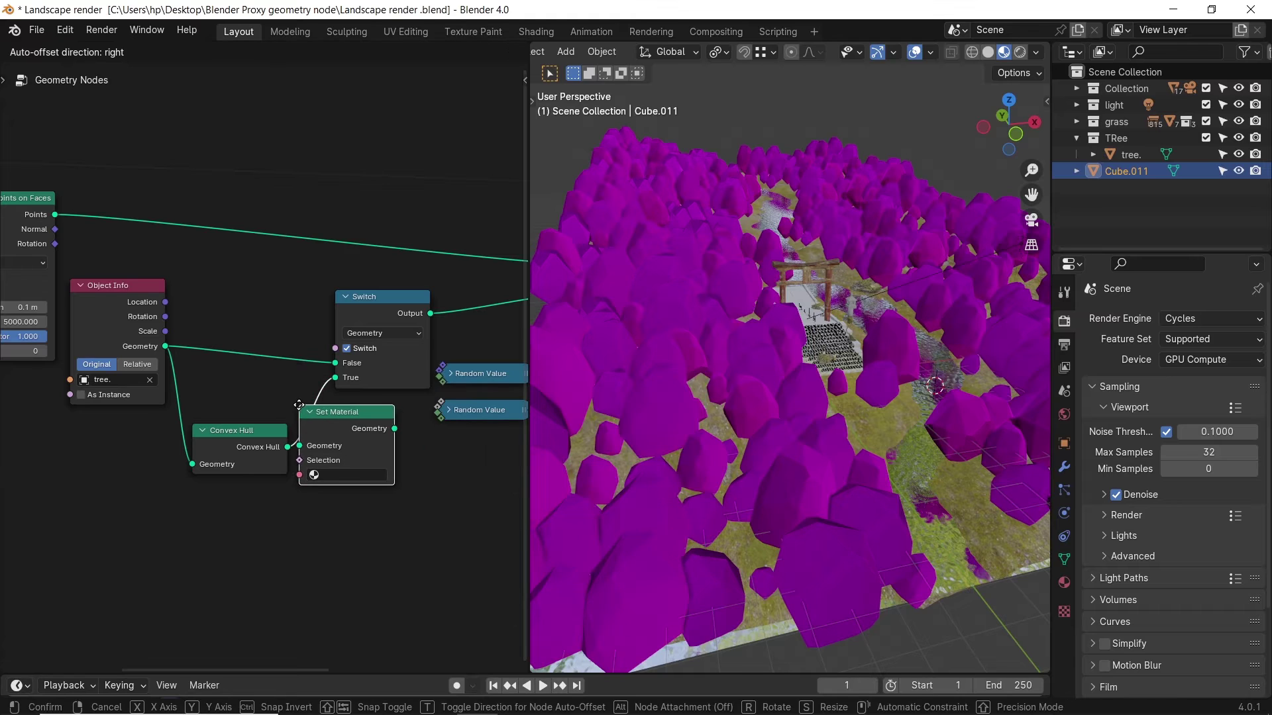
click(309, 404)
scroll(348, 428, up, 1)
click(1064, 582)
click(370, 523)
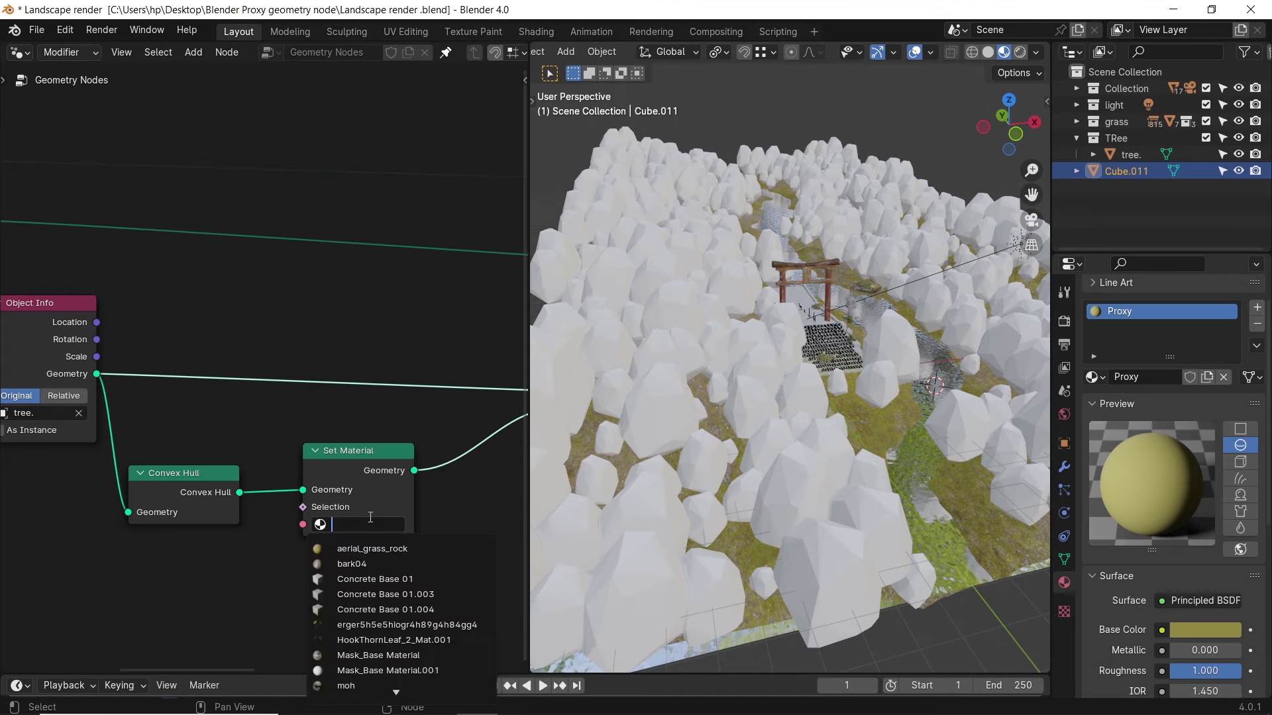
text(pro)
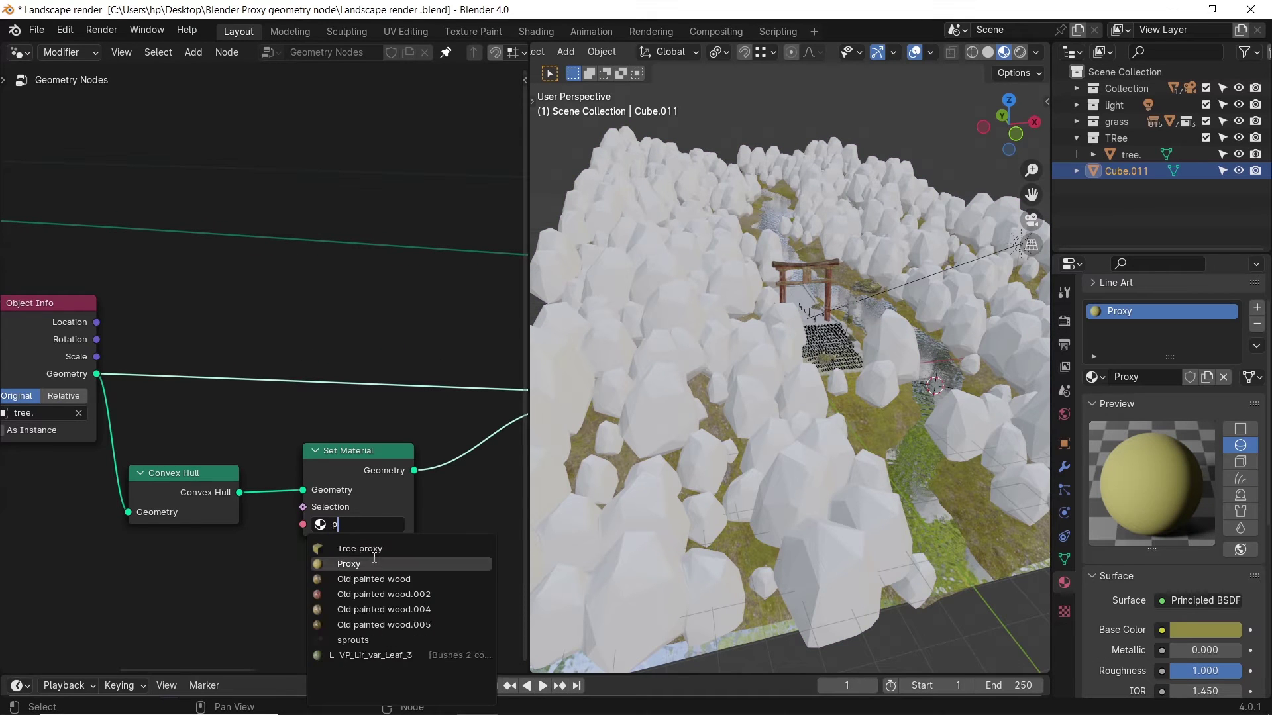
click(373, 562)
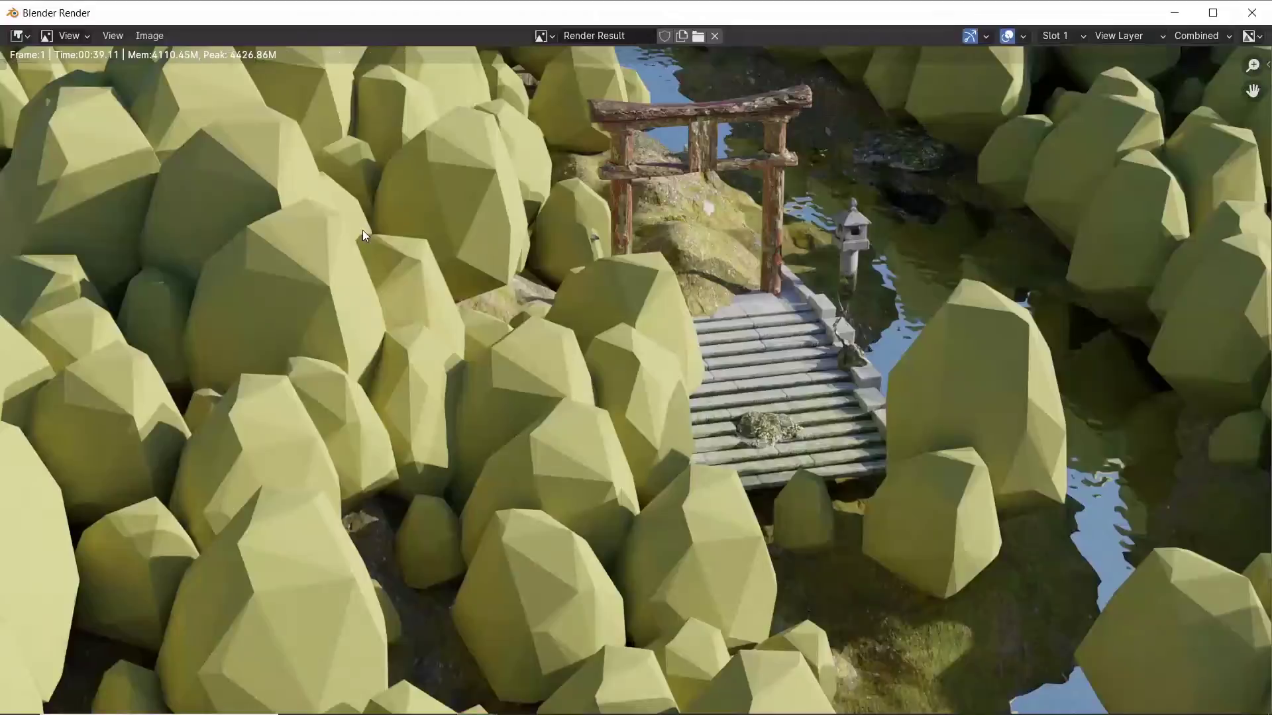
- Close the render window and drive the Switch with a new Is Viewport node
click(1251, 12)
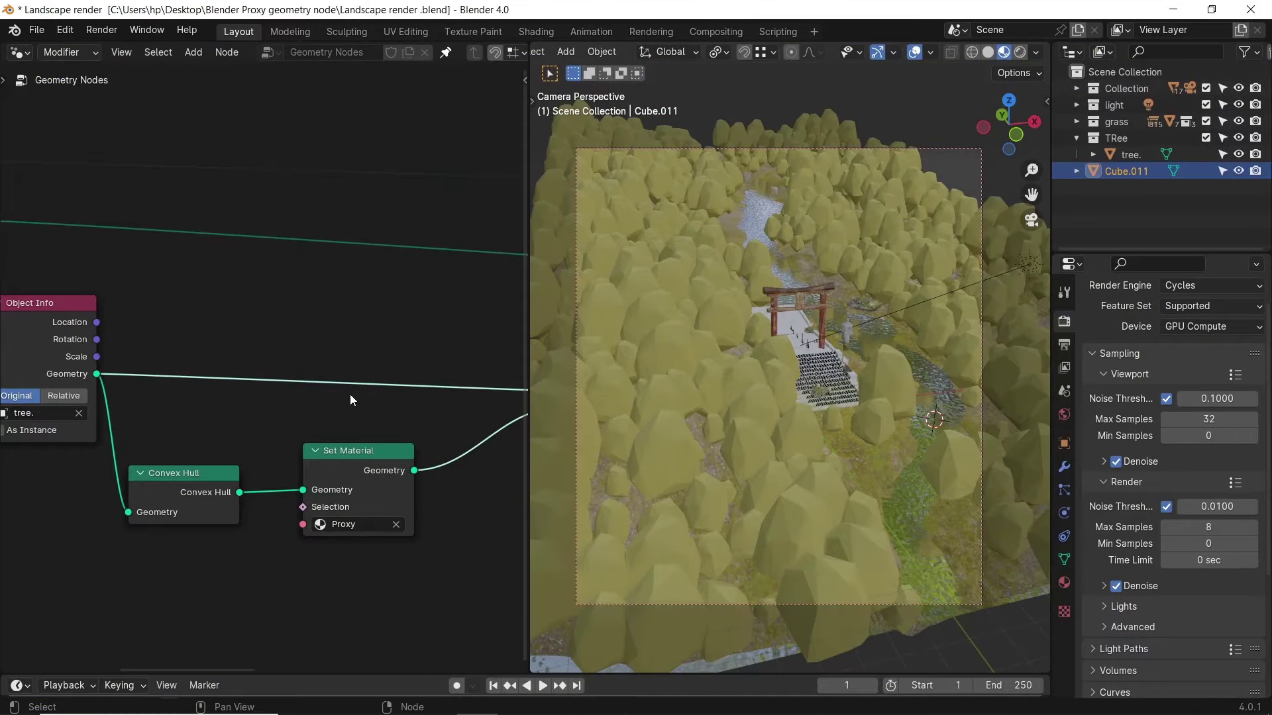
middle_drag(442, 356, 240, 392)
scroll(344, 419, up, 2)
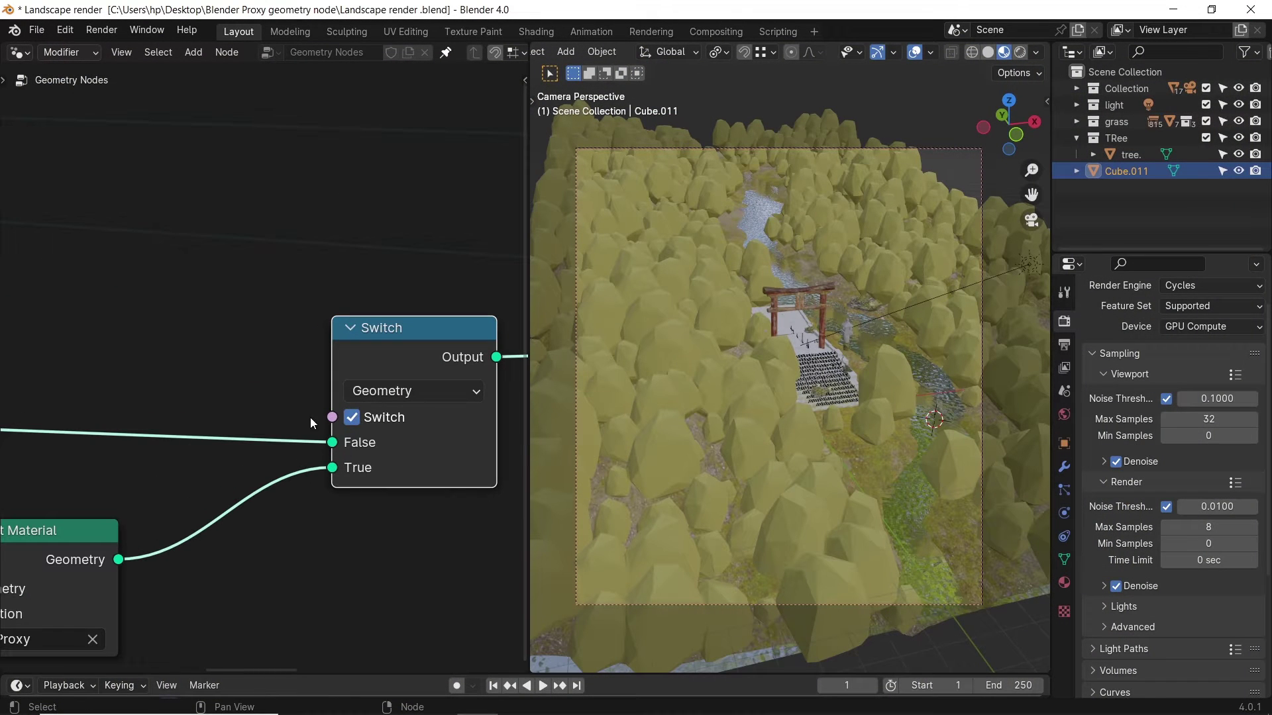
drag(332, 418, 226, 361)
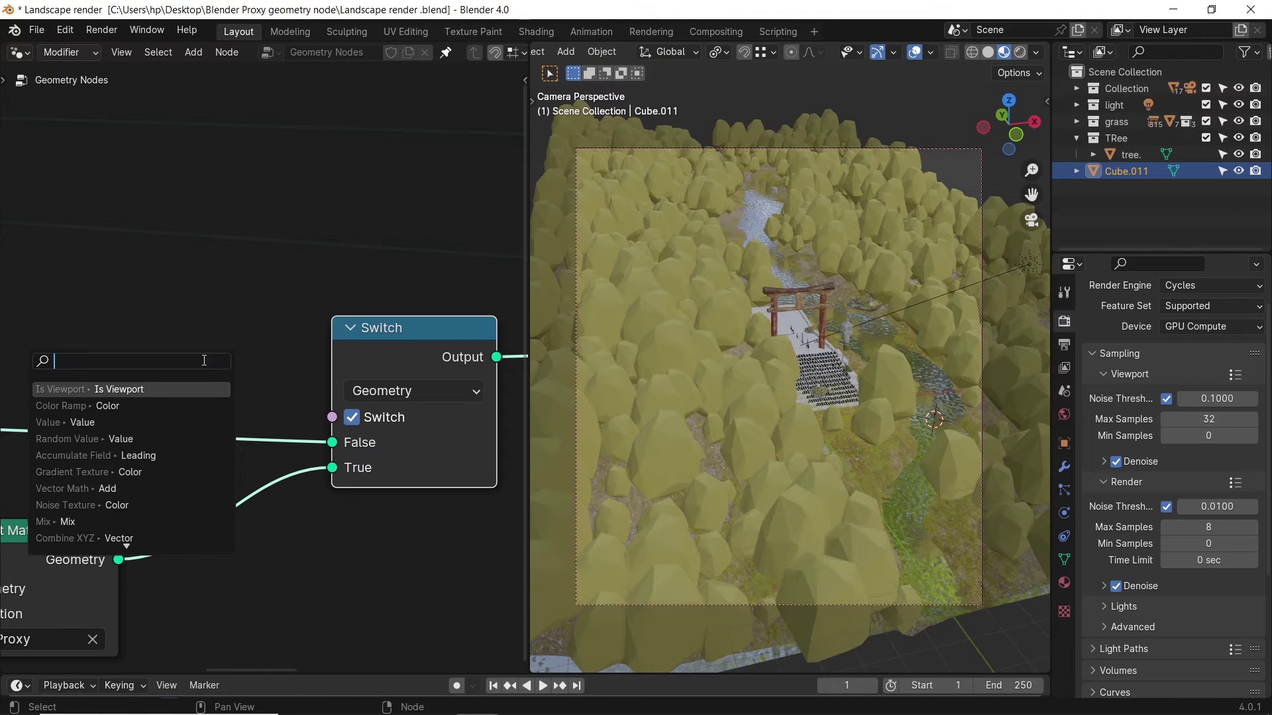
click(117, 390)
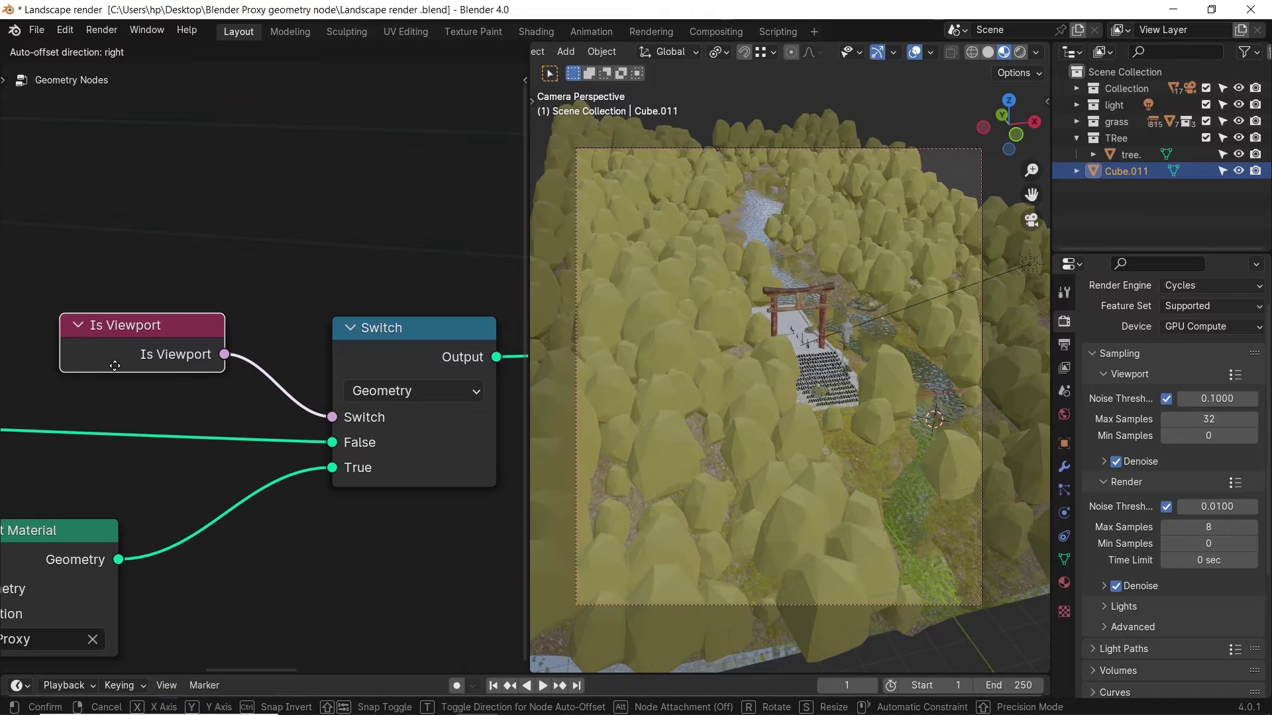
click(136, 398)
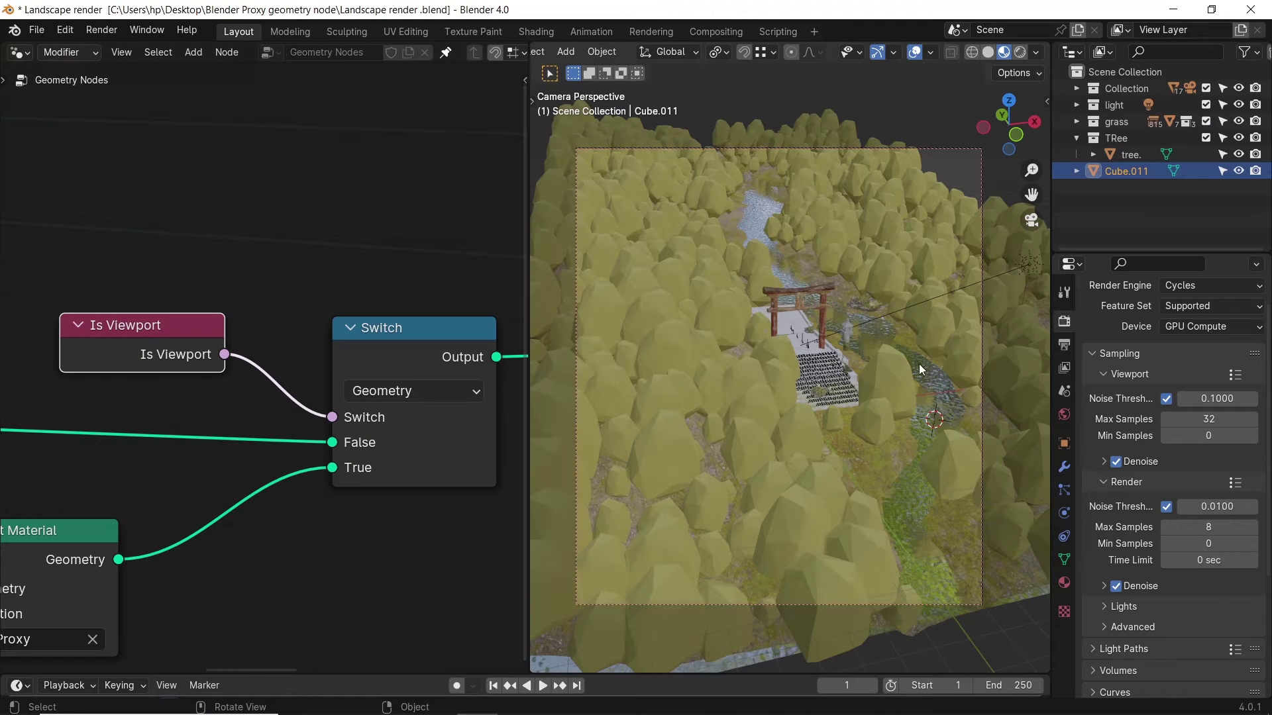